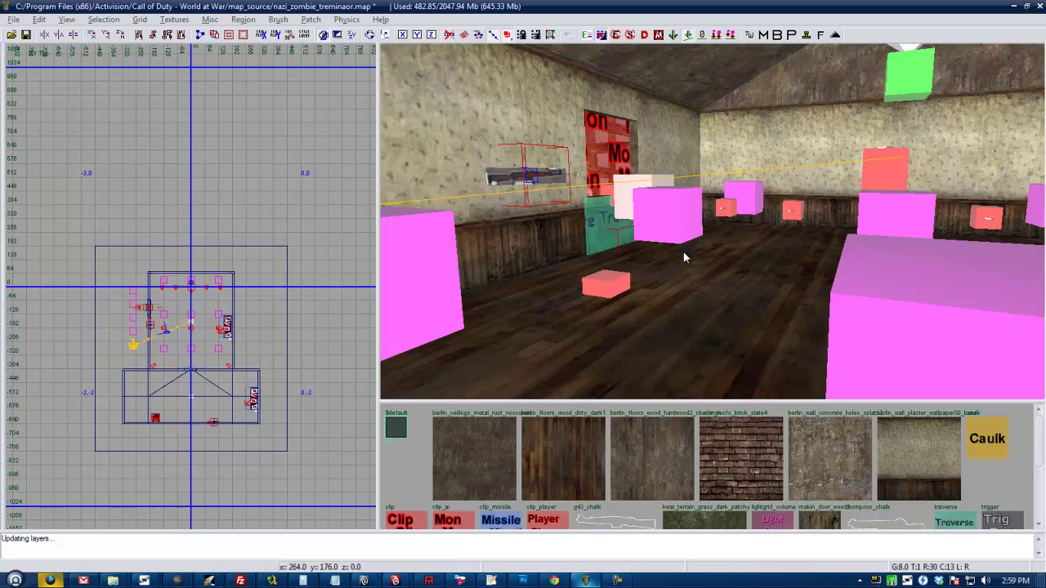
- Examine the map's rooms in the 3D view, including the spawn cubes, wall weapon, barricaded window and trigger-covered door
right_drag(686, 257, 676, 287)
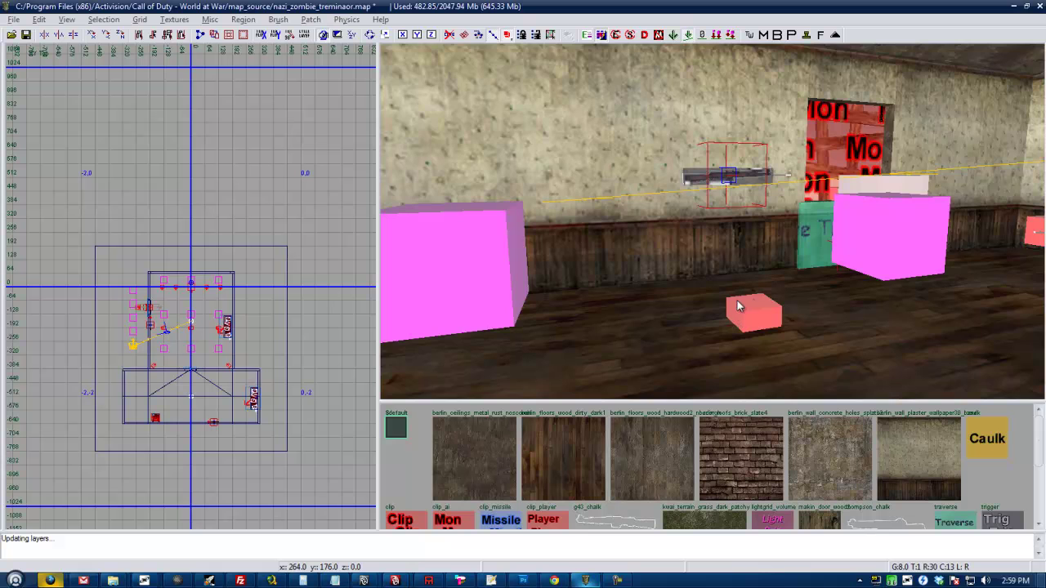
right_drag(780, 305, 781, 305)
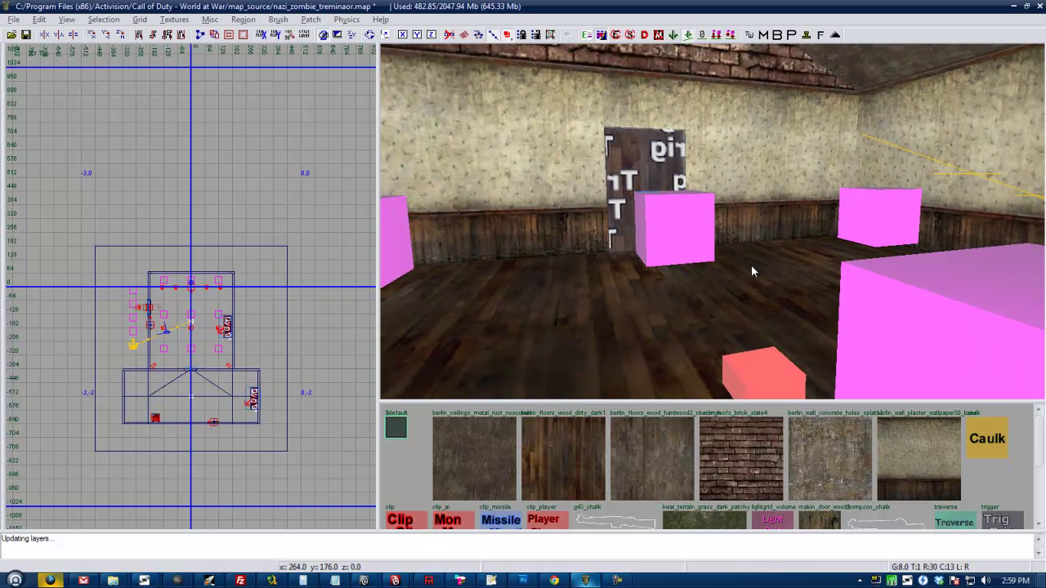
right_drag(751, 265, 751, 266)
key(Left)
key(Up)
key(Left)
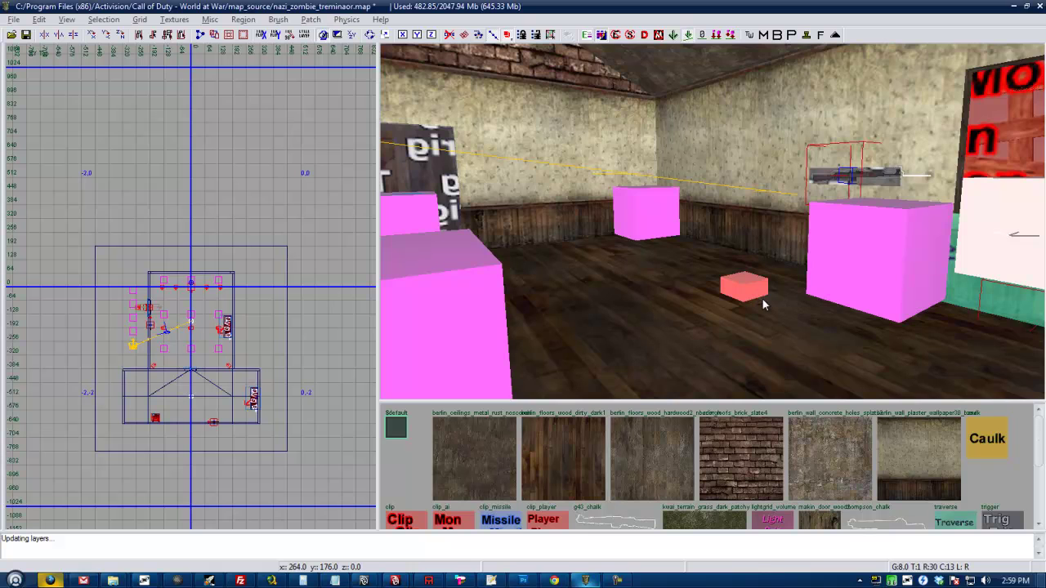
key(Left)
key(Up)
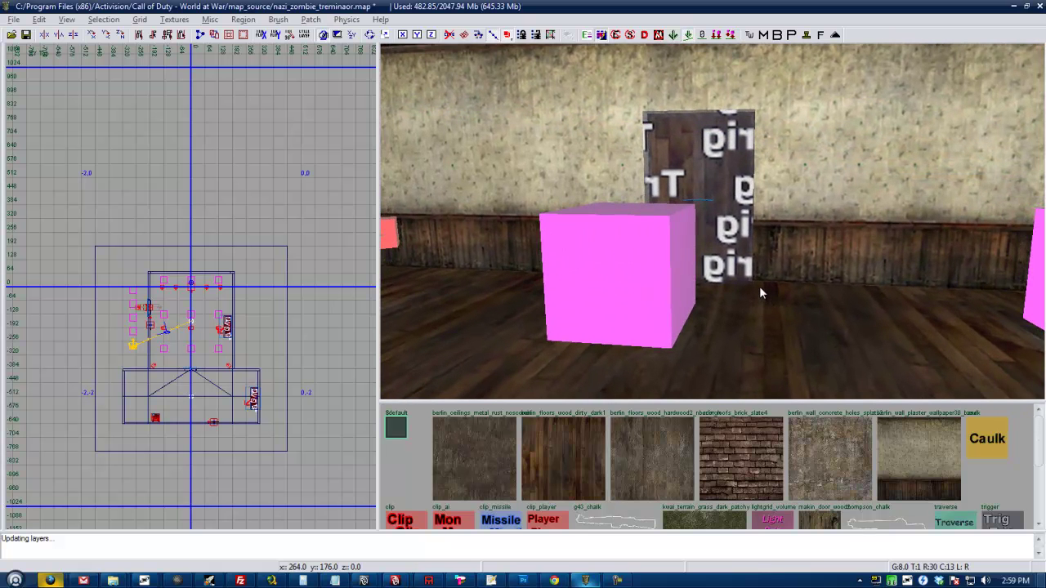
key(Up)
key(Left)
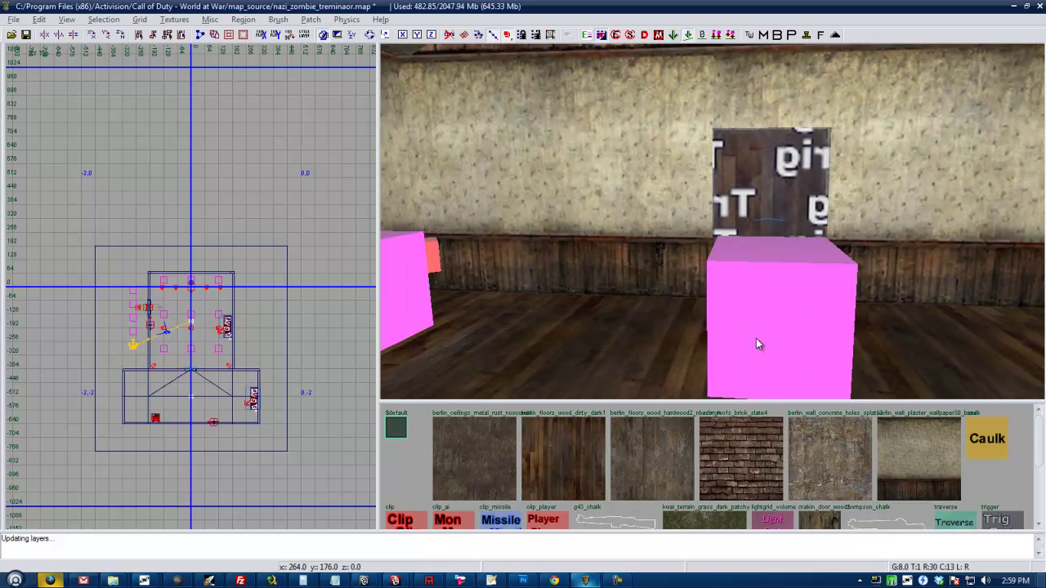
mouse_move(689, 334)
right_down()
mouse_move(715, 316)
mouse_move(694, 295)
right_up()
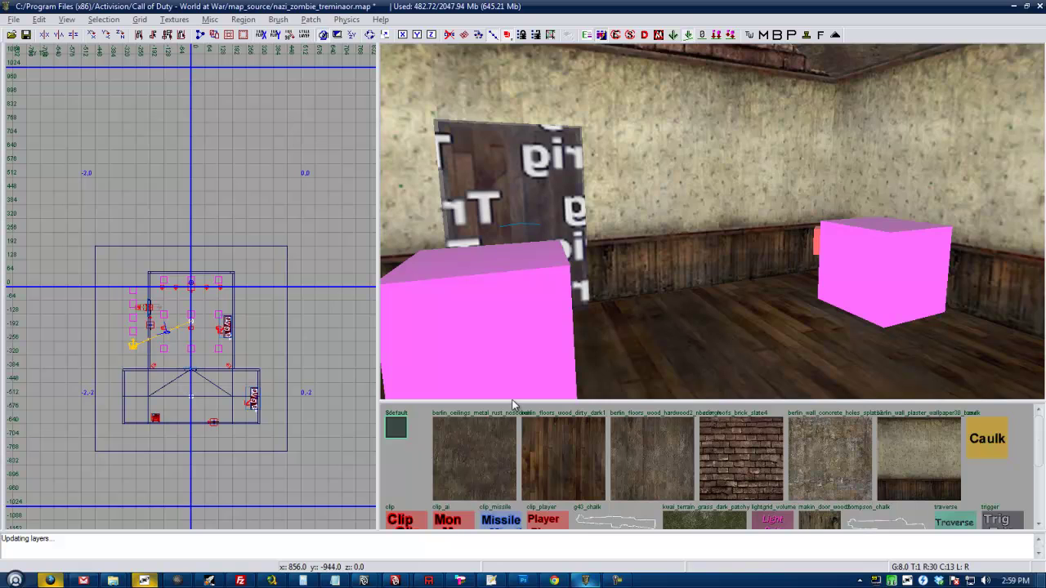
mouse_move(557, 354)
right_down()
mouse_move(595, 335)
mouse_move(705, 331)
right_up()
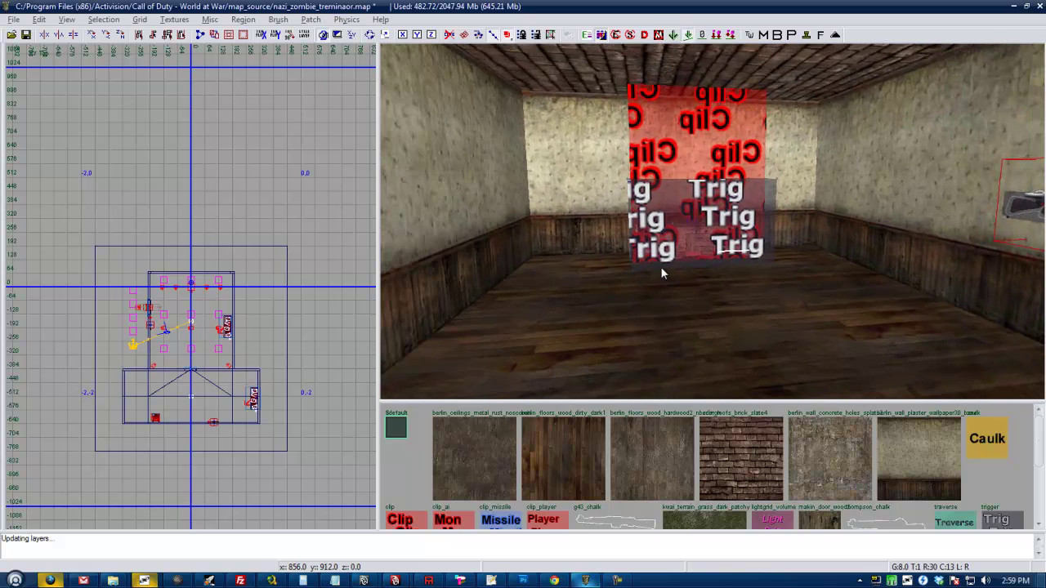
key(Left)
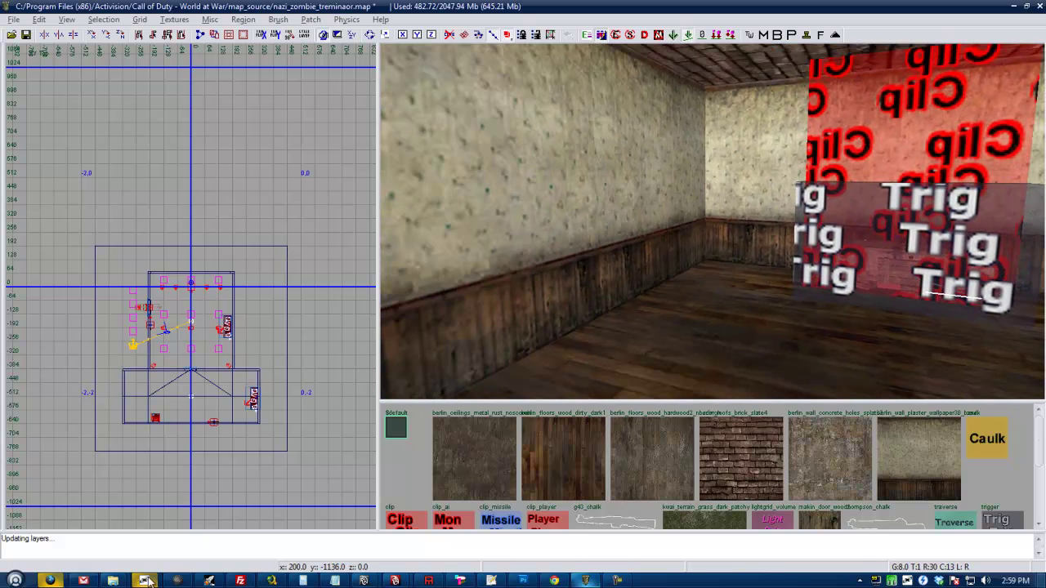
click(147, 581)
click(196, 523)
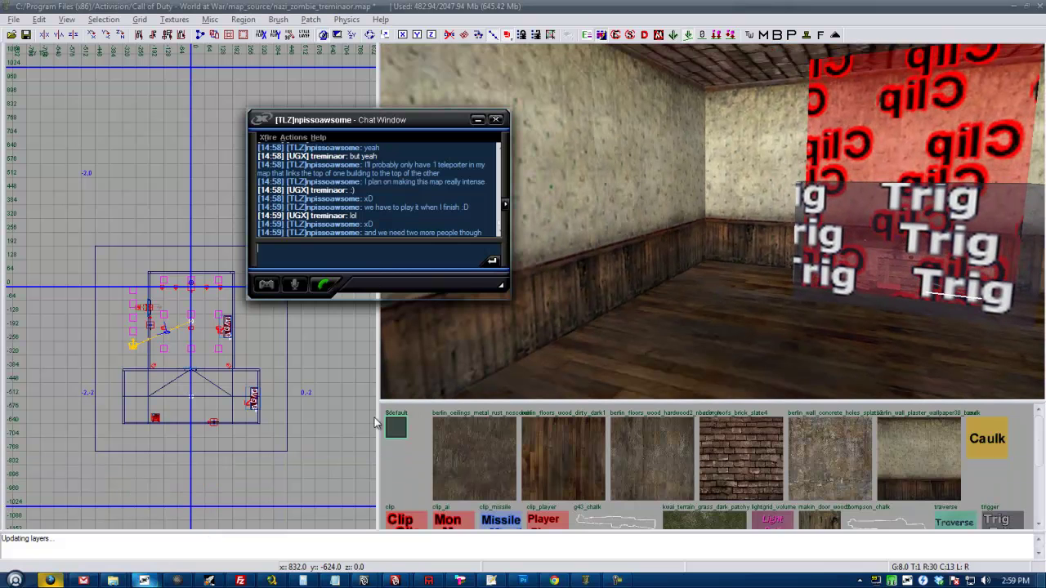
click(580, 10)
- Inspect the clip and trigger blocks, wall weapons and trigger-covered door from several angles in the 3D view
right_drag(751, 237, 750, 237)
right_drag(766, 285, 778, 287)
key(Up)
key(Left)
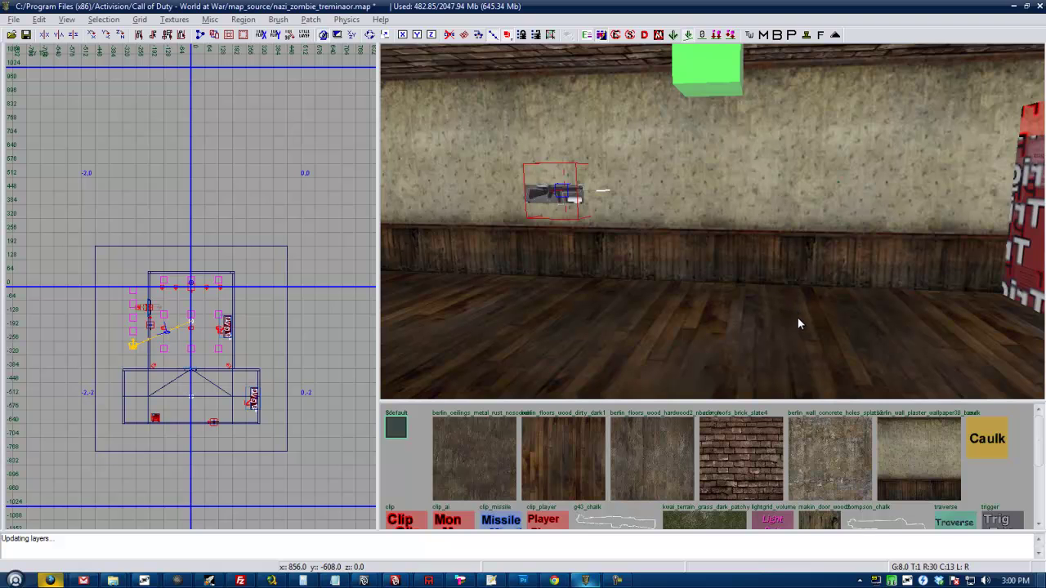
key(Left)
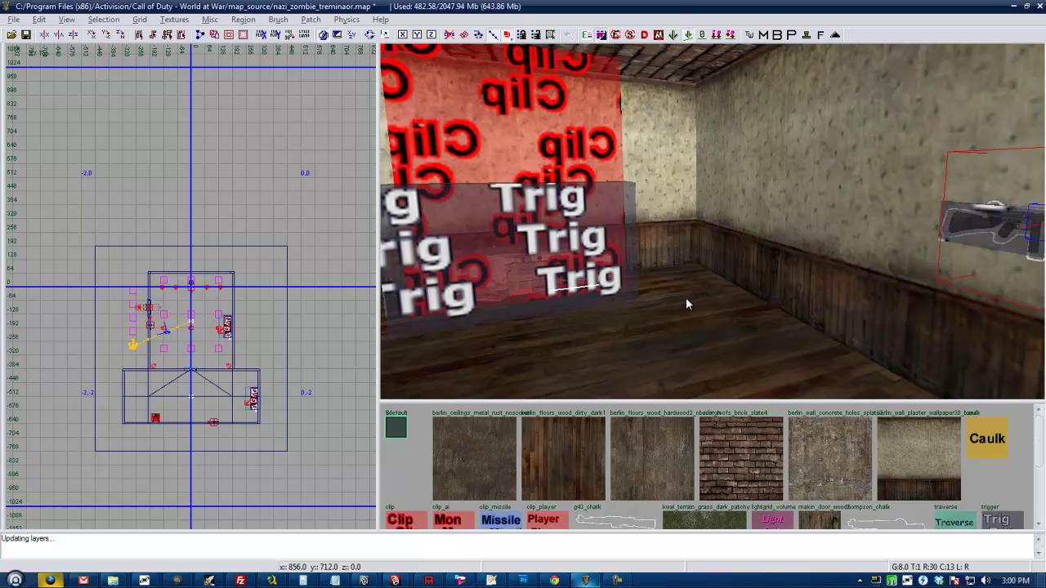
right_drag(698, 320, 778, 300)
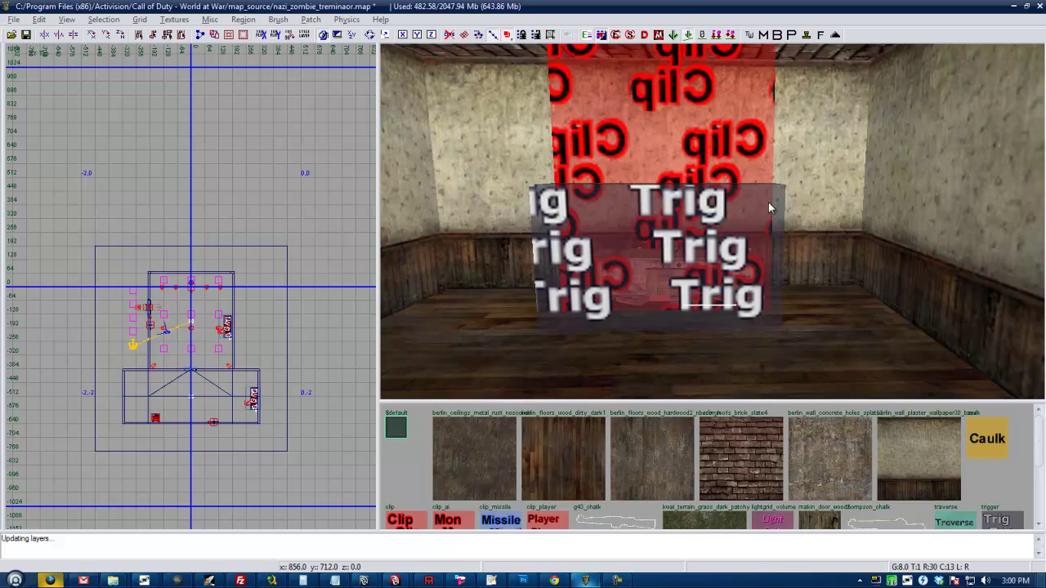
right_drag(646, 268, 668, 295)
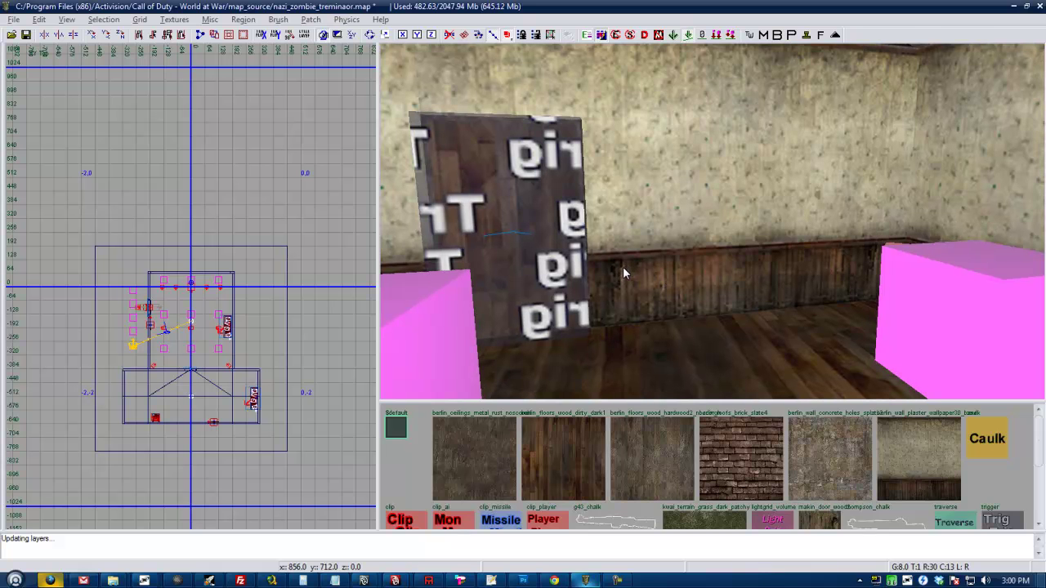
mouse_move(623, 266)
right_down()
mouse_move(619, 277)
mouse_move(673, 309)
mouse_move(652, 318)
mouse_move(633, 356)
mouse_move(688, 322)
mouse_move(730, 317)
mouse_move(724, 306)
mouse_move(664, 330)
right_up()
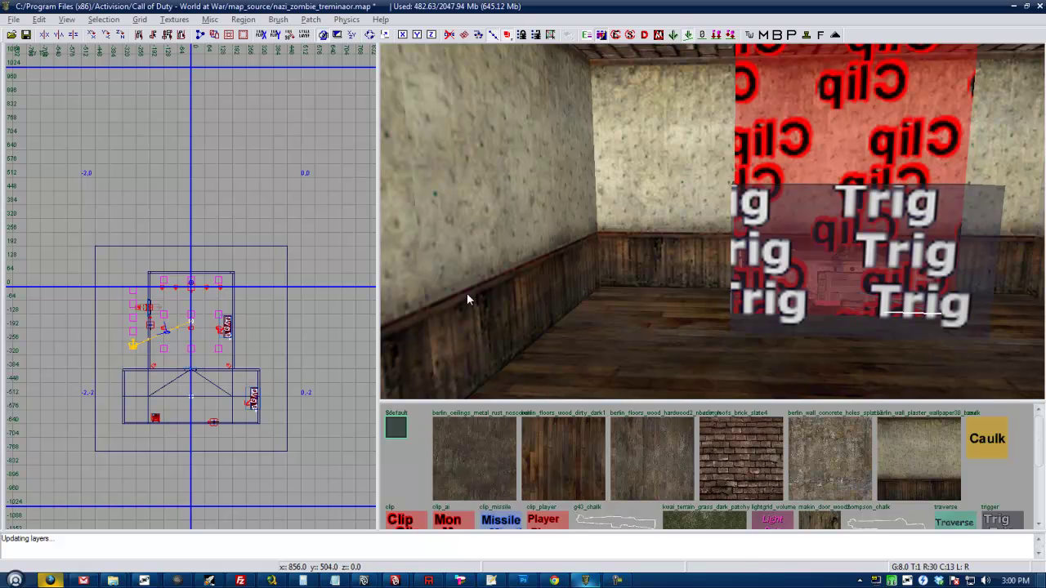
- Create a misc_prefab entity in the empty area beside the building, at about 248 -56 56, and minimize its entity properties
right_drag(222, 315, 221, 310)
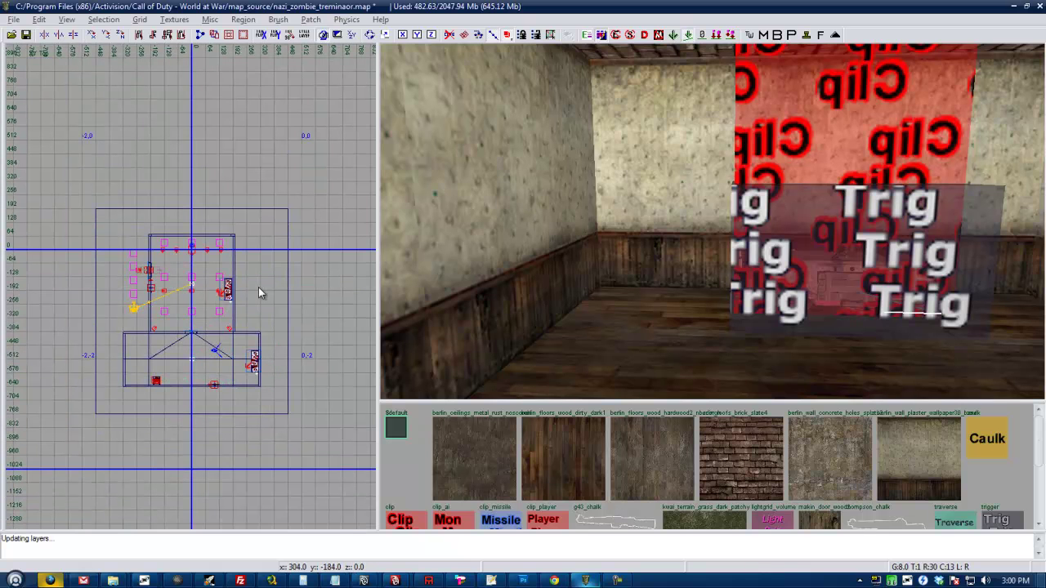
right_drag(250, 259, 223, 250)
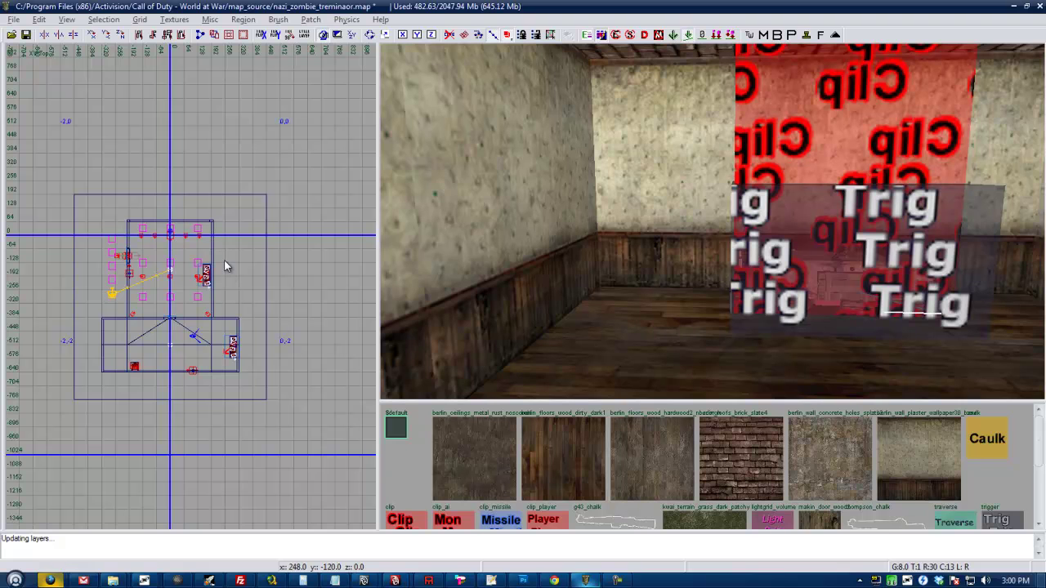
right_drag(225, 261, 224, 262)
right_click(220, 250)
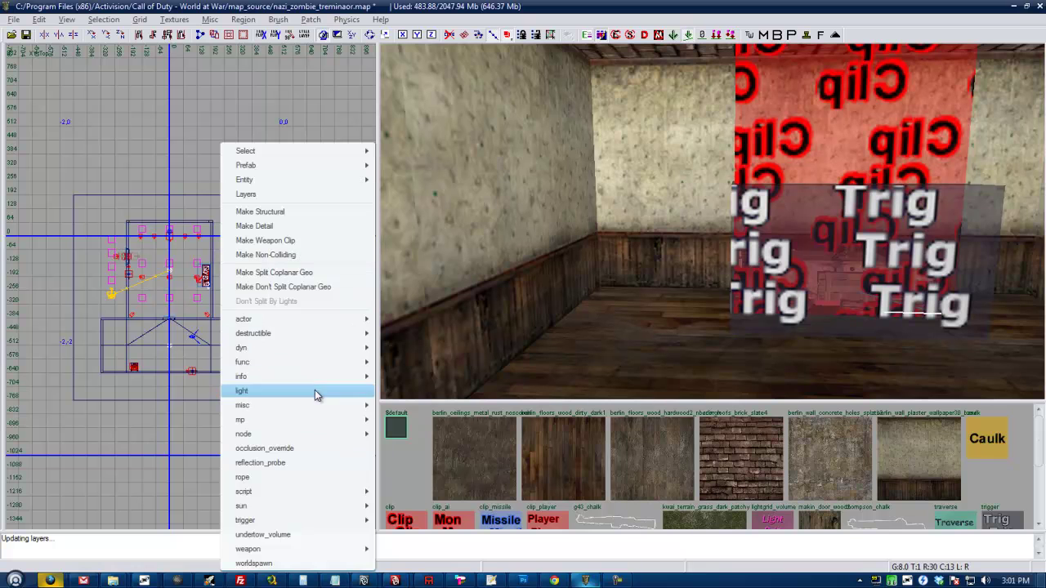
mouse_move(300, 406)
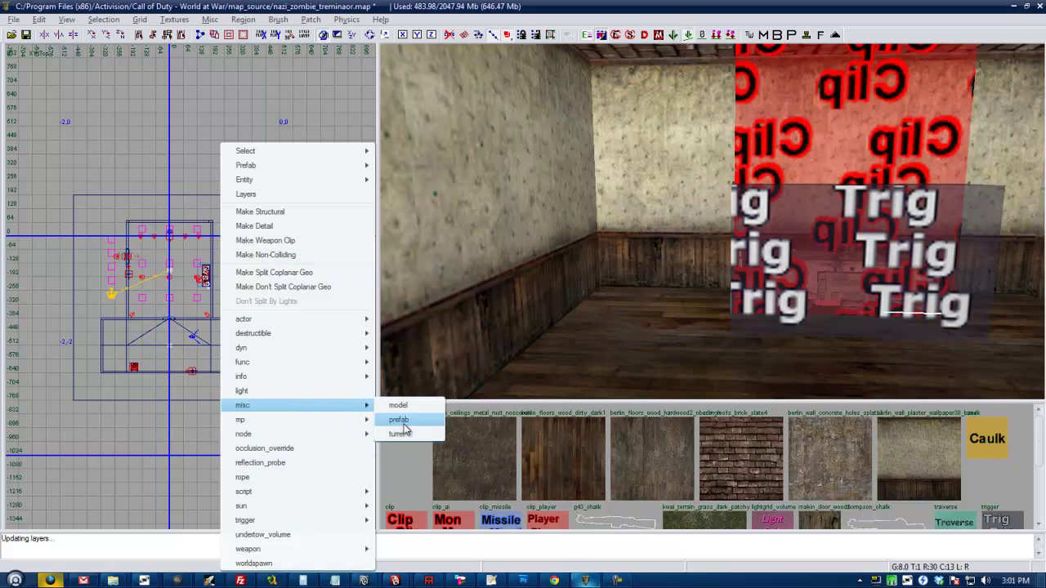
click(398, 419)
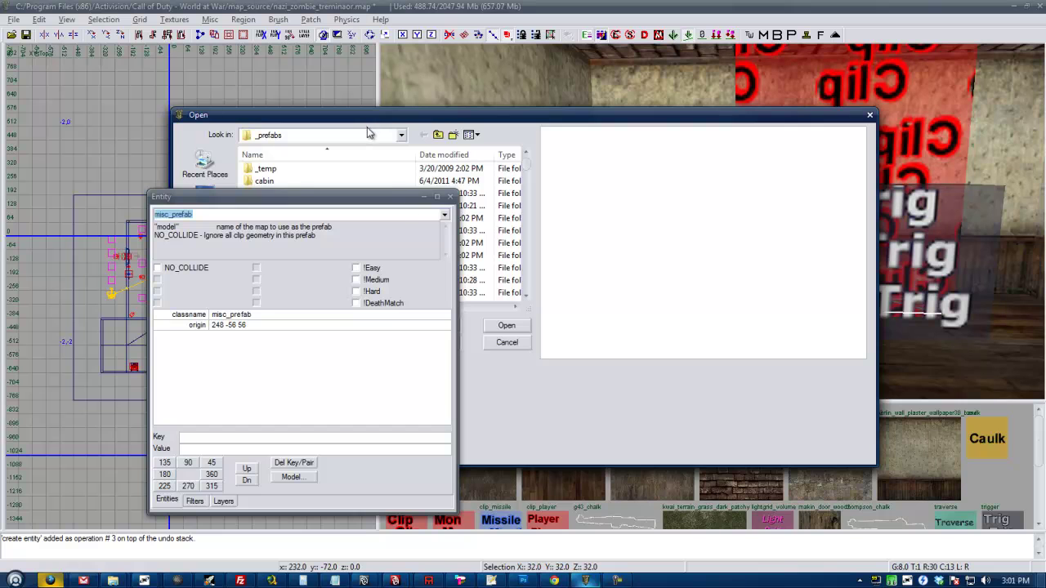
click(422, 198)
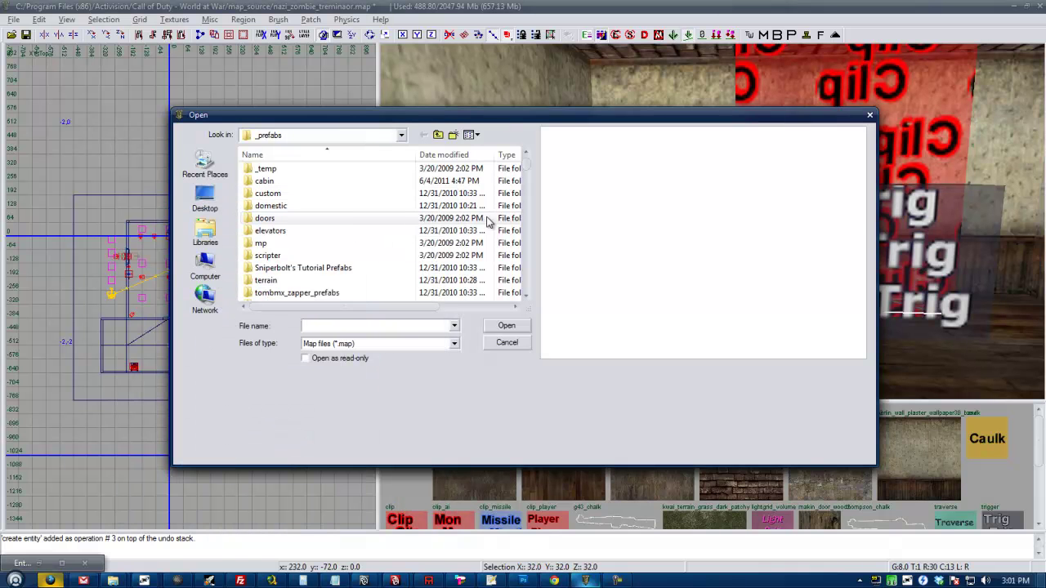
- Trace the prefab location from the Call of Duty - World at War folder through map_source to _prefabs
click(306, 268)
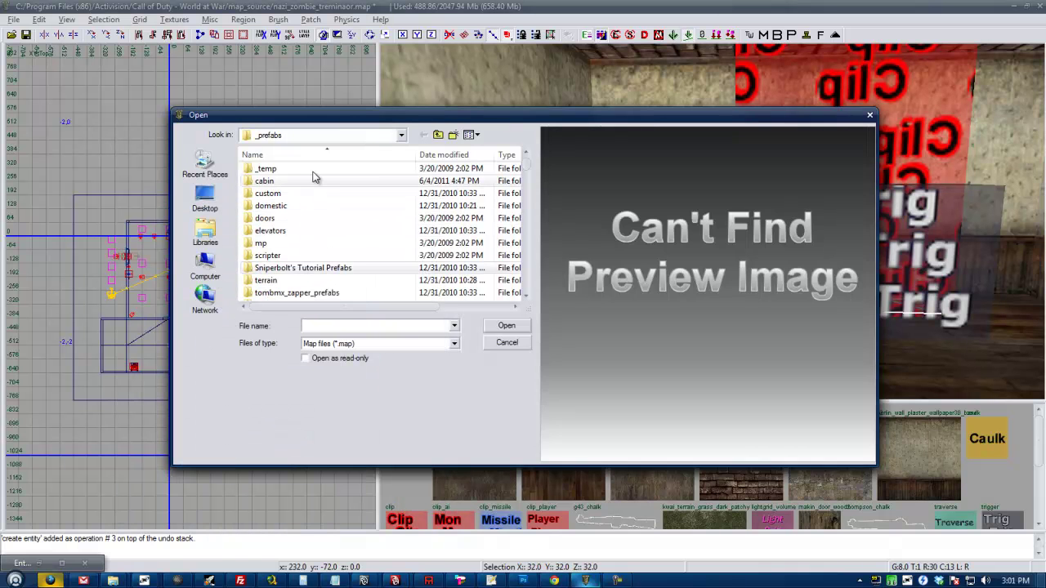
click(401, 136)
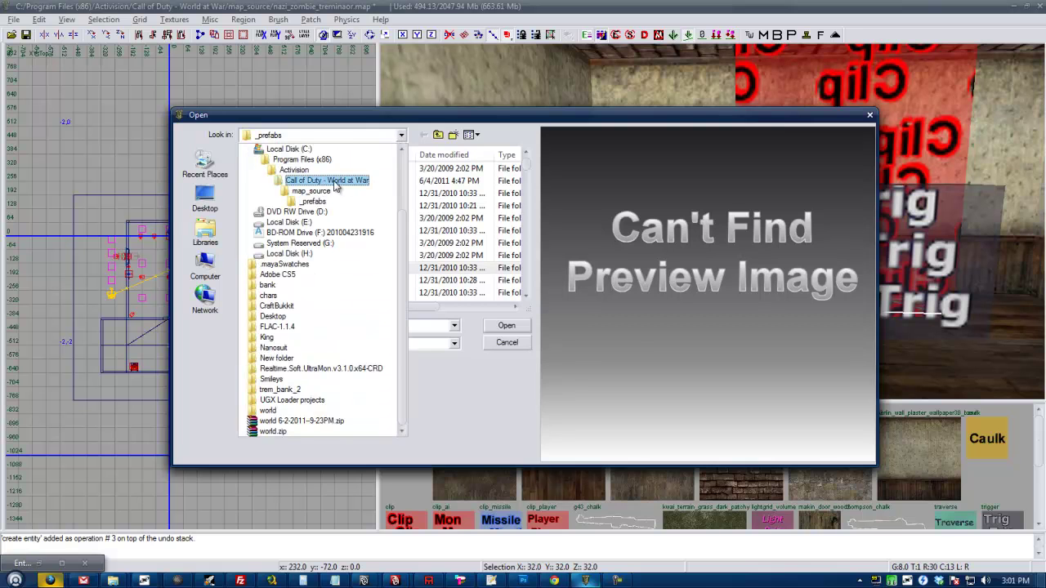
click(331, 183)
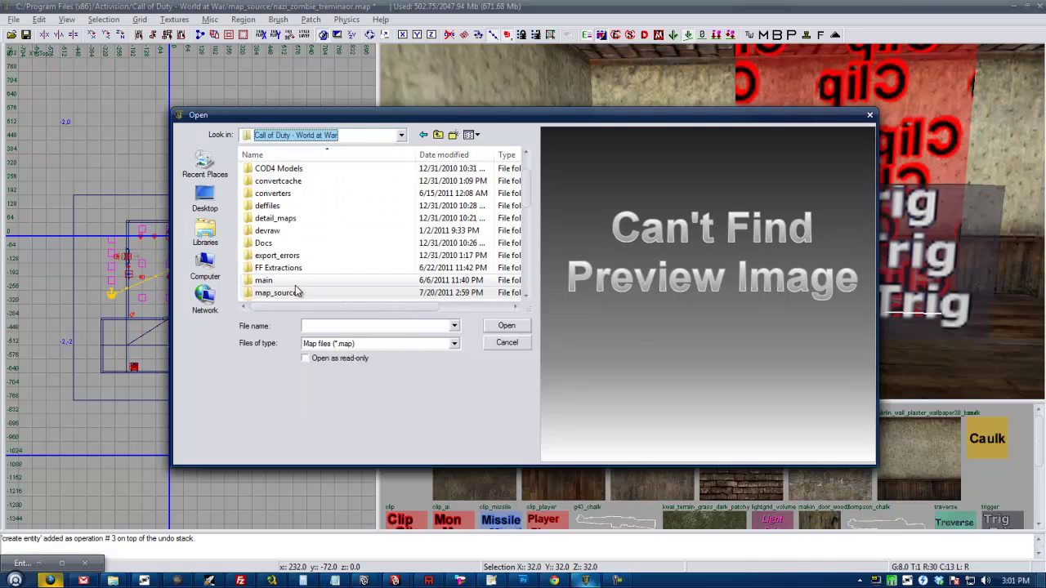
double_click(275, 292)
double_click(290, 182)
- Look through the prefab map files in the zombiemode folder
scroll(362, 229, down, 1)
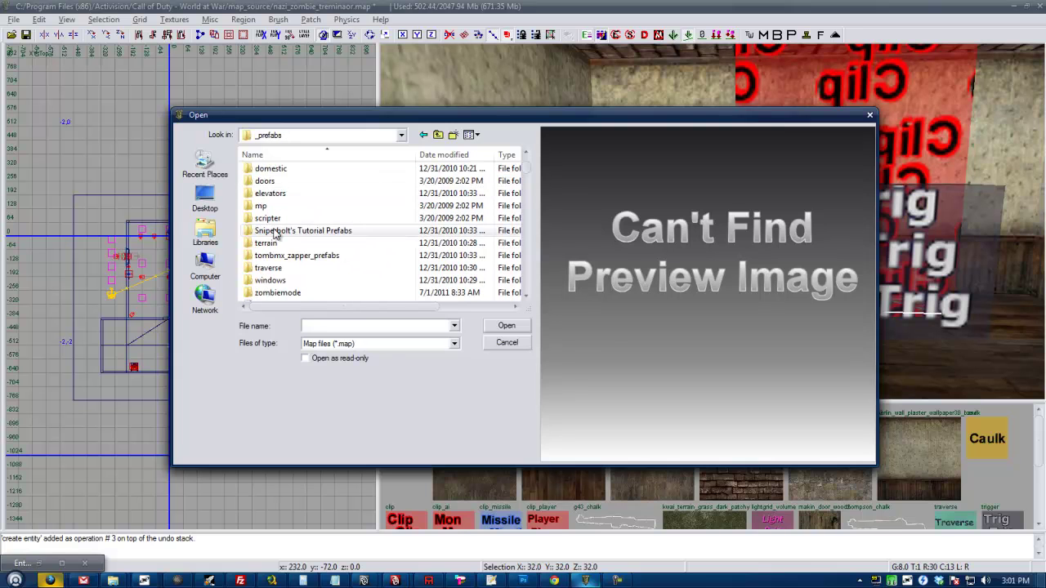
scroll(360, 229, down, 1)
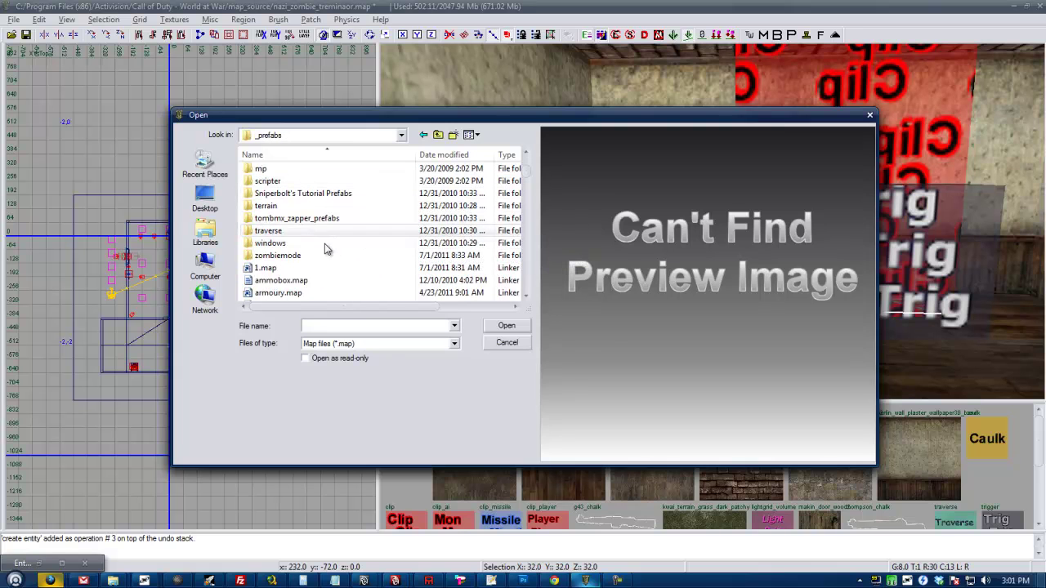
double_click(292, 255)
scroll(300, 235, down, 6)
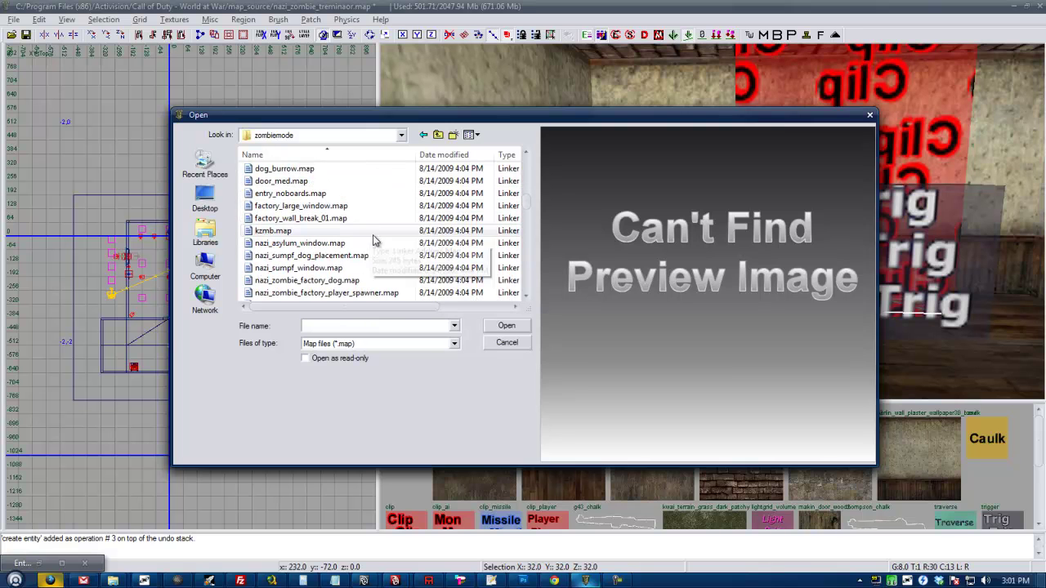
scroll(388, 282, down, 2)
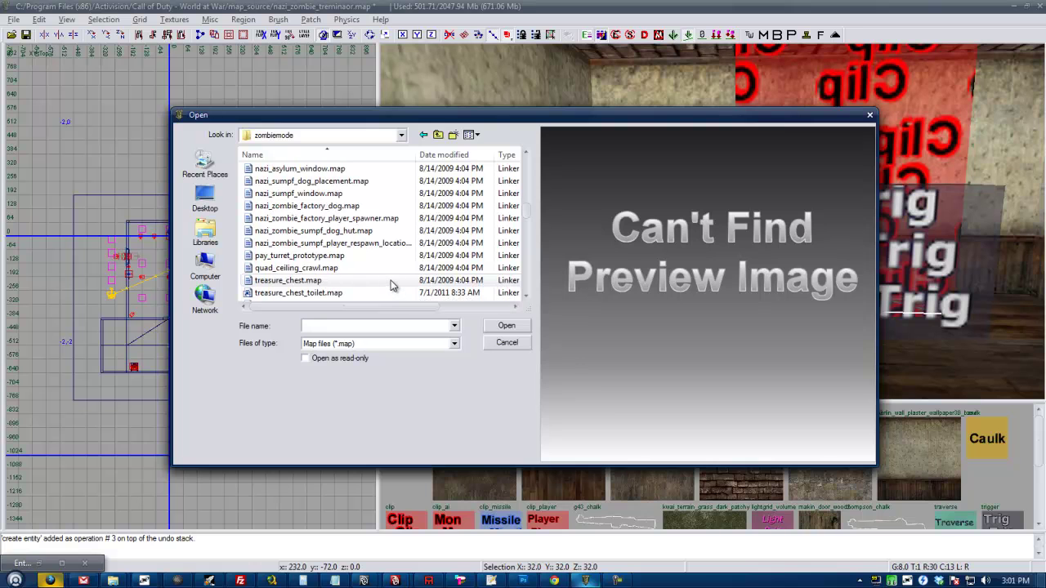
scroll(390, 280, down, 1)
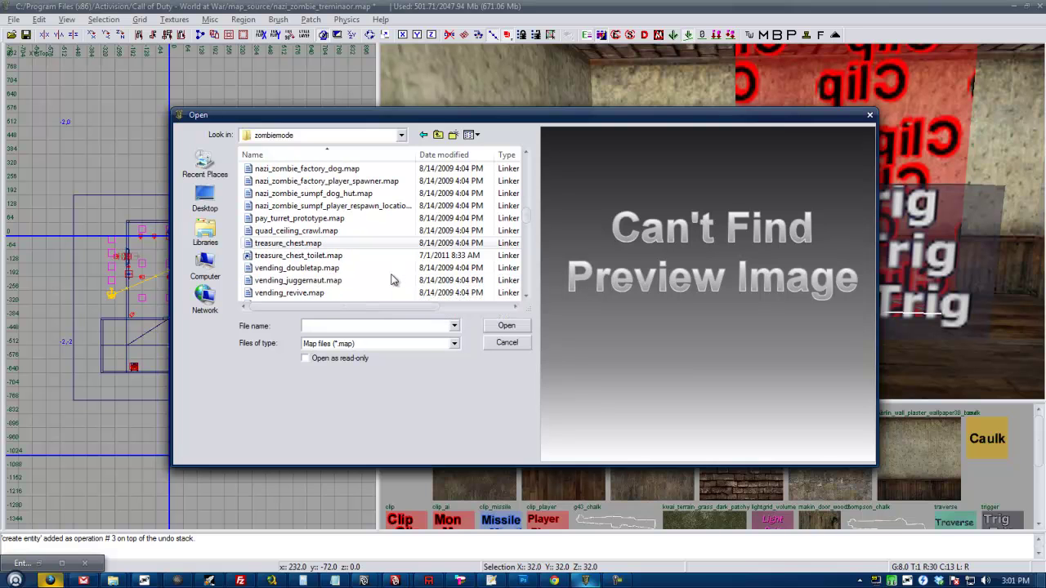
scroll(392, 278, down, 5)
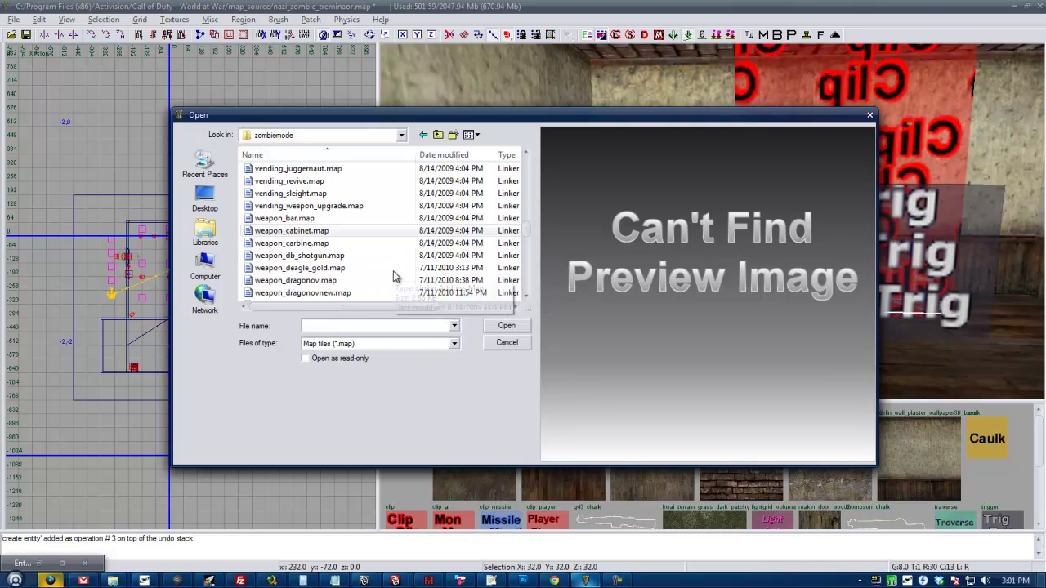
scroll(392, 277, down, 6)
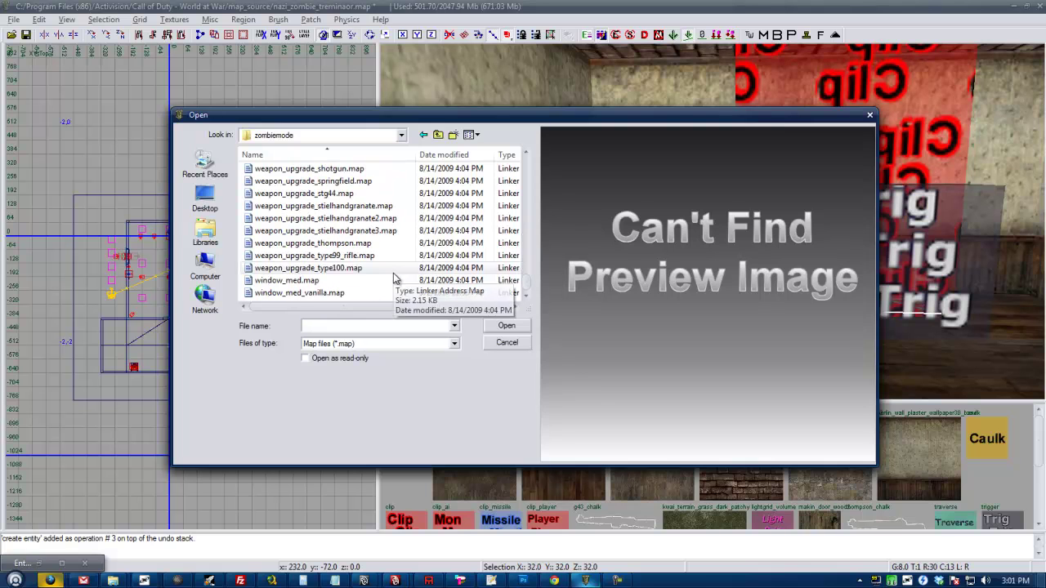
- Look through the v2.0, v1.1 and v1.0 subfolders of Sniperbolt's Tutorial Prefabs for a suitable prefab
click(437, 136)
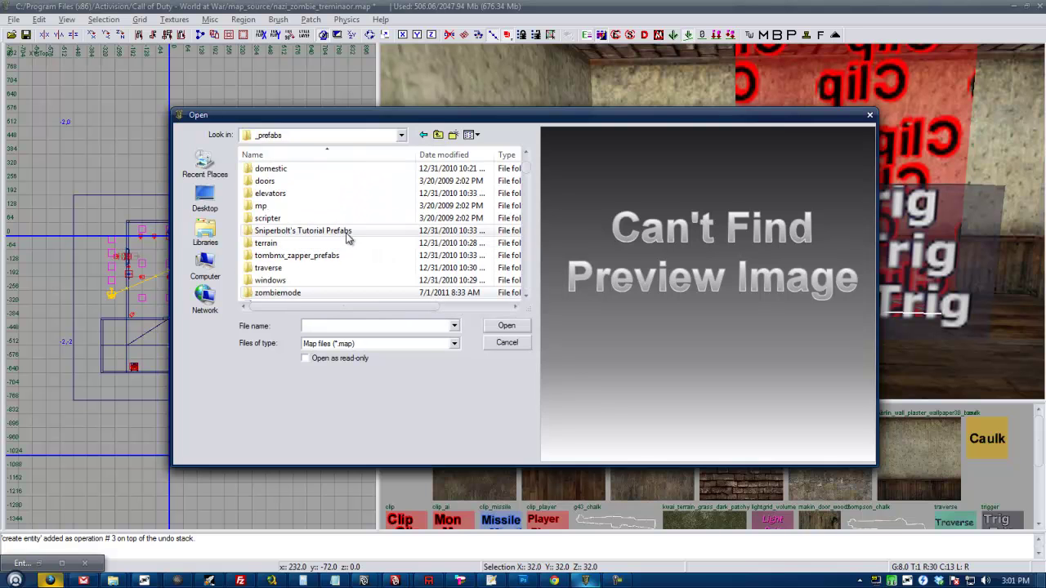
double_click(308, 232)
double_click(276, 196)
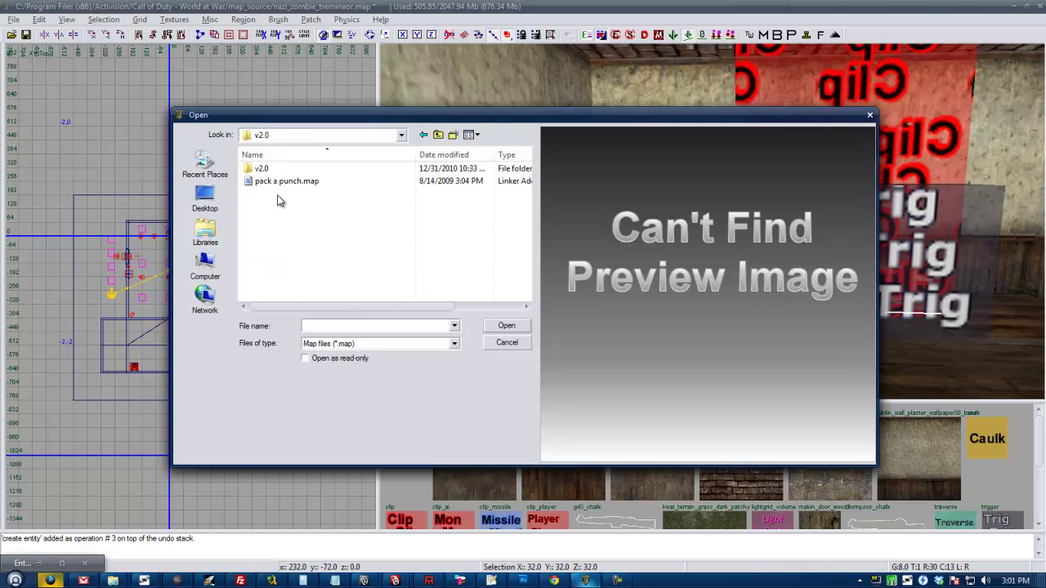
click(424, 139)
double_click(353, 181)
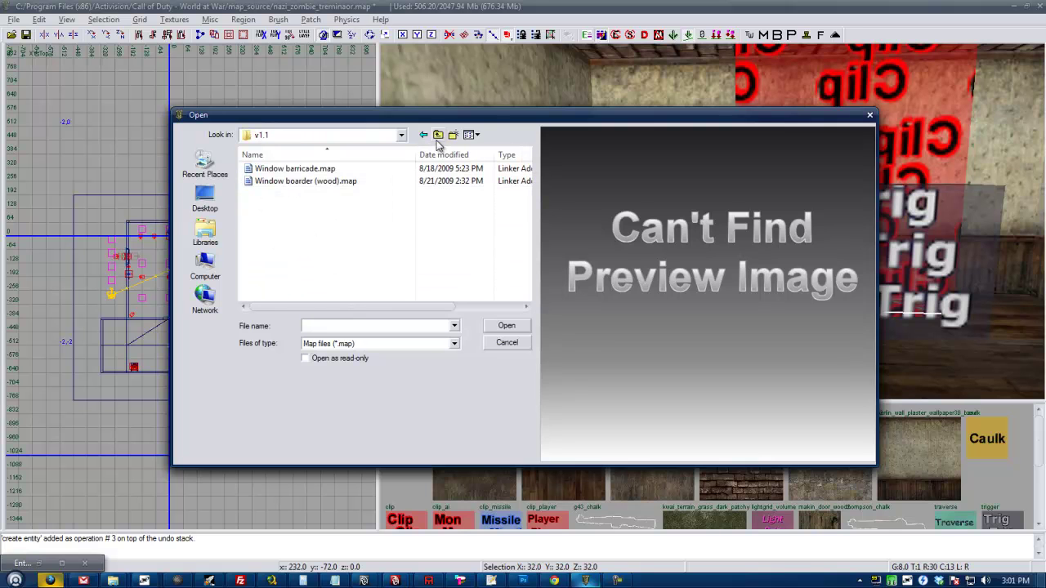
click(423, 136)
double_click(278, 169)
scroll(378, 224, down, 1)
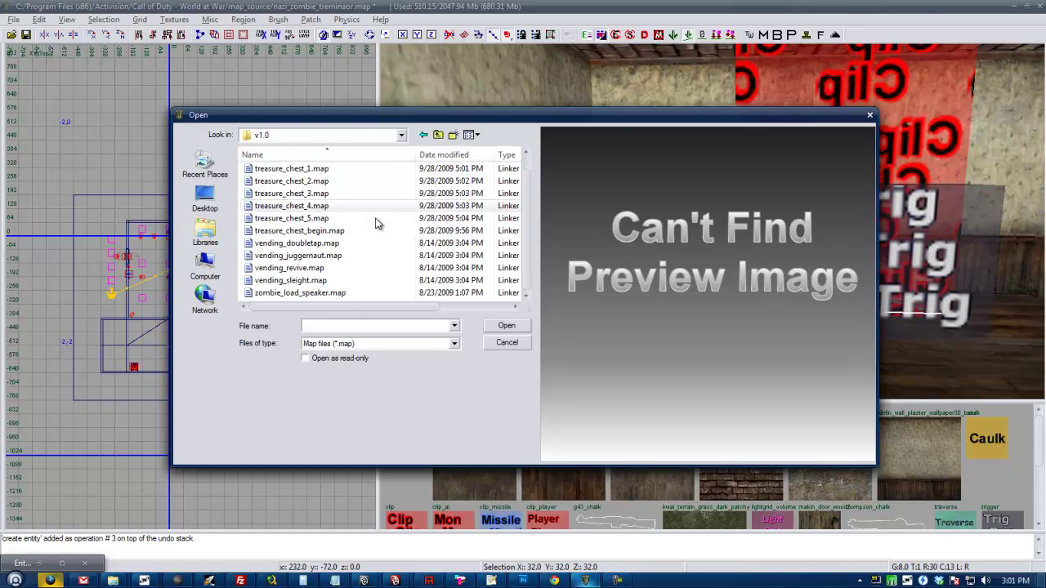
click(423, 137)
click(423, 136)
click(423, 135)
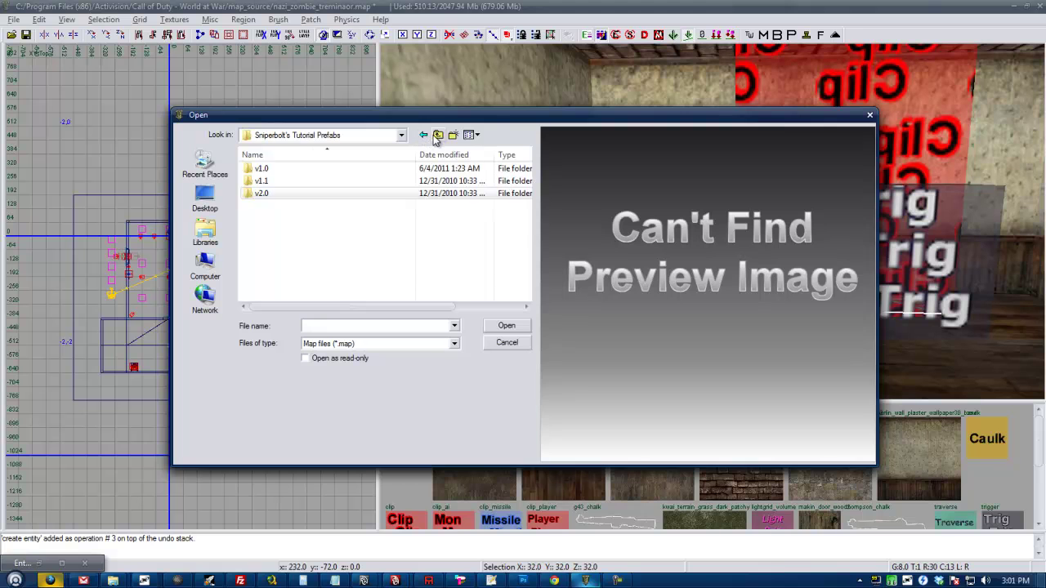
- Return to the _prefabs folder and look through the contents of its mp subfolder
click(423, 136)
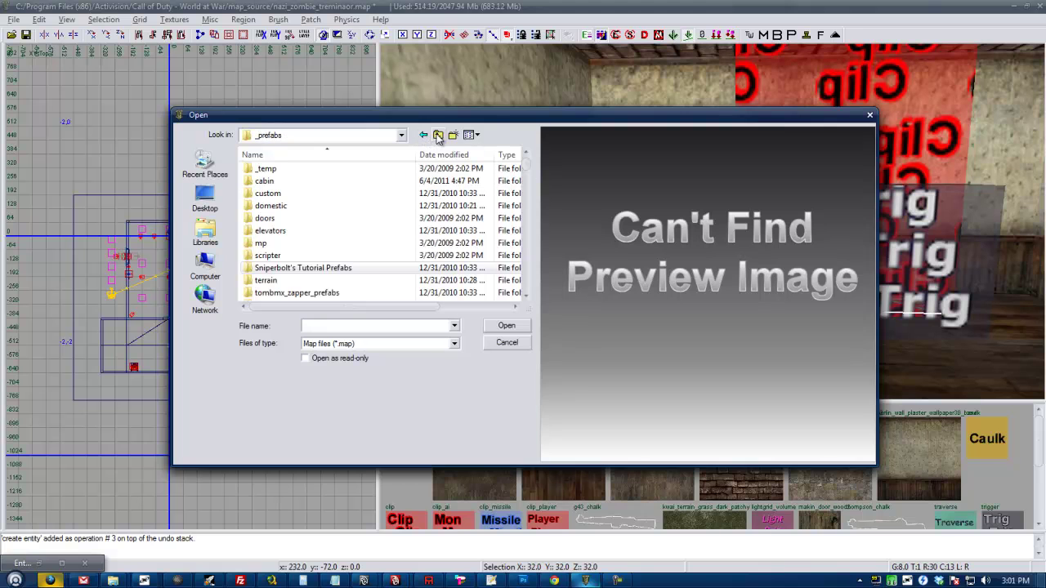
double_click(261, 242)
scroll(367, 225, down, 5)
scroll(367, 223, down, 3)
click(438, 135)
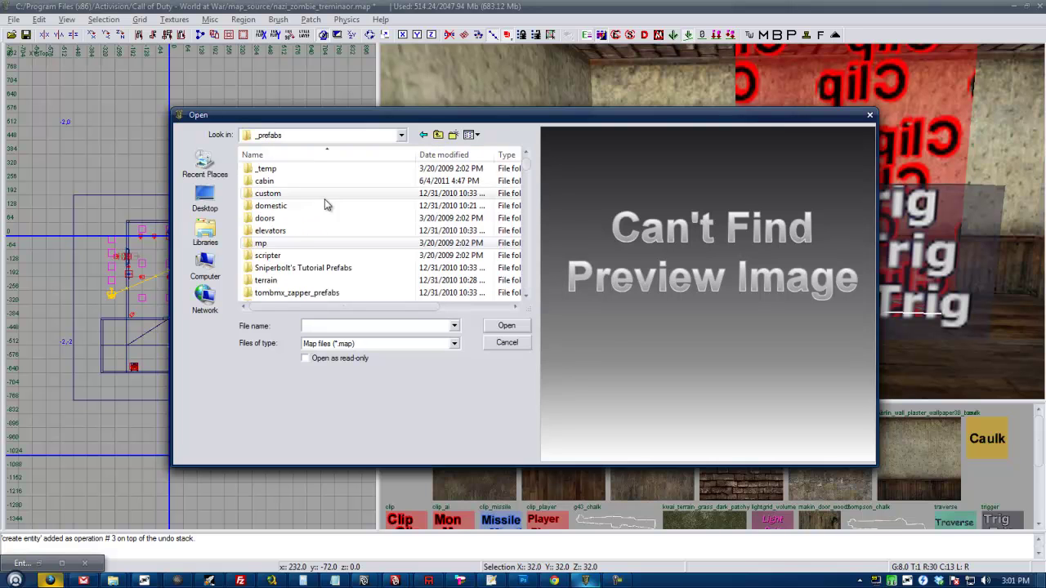
- Load zombie_asylum_vistahouse1.map from the domestic, houses, rural prefab folder into the new prefab entity
double_click(280, 205)
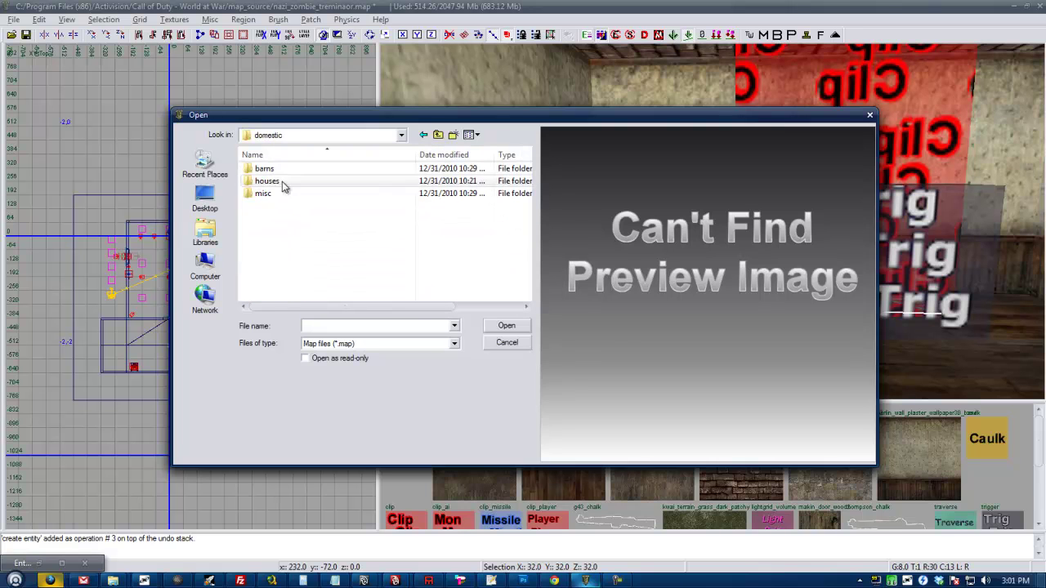
double_click(280, 188)
double_click(285, 173)
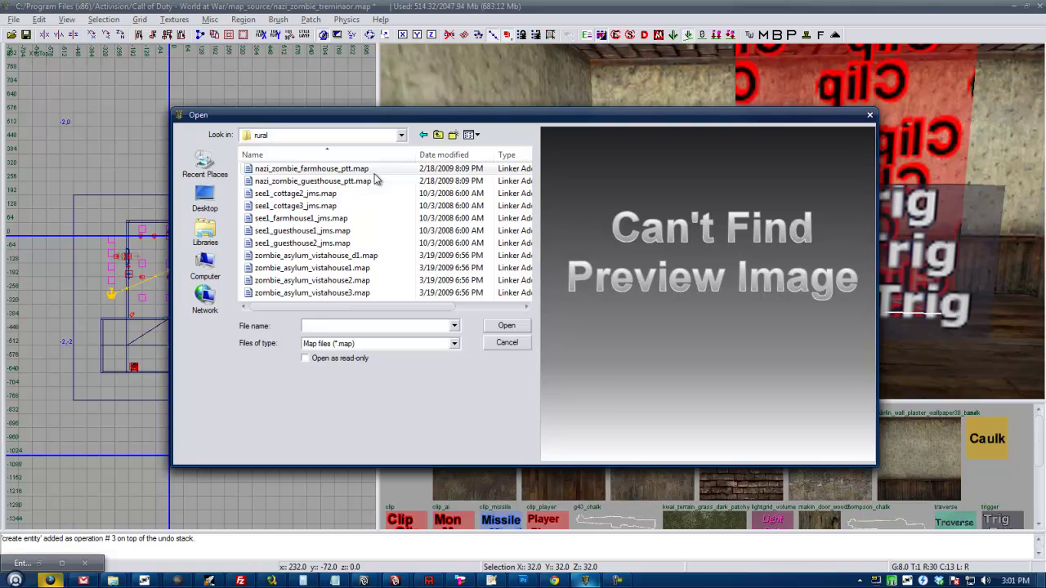
click(322, 243)
drag(322, 309, 286, 309)
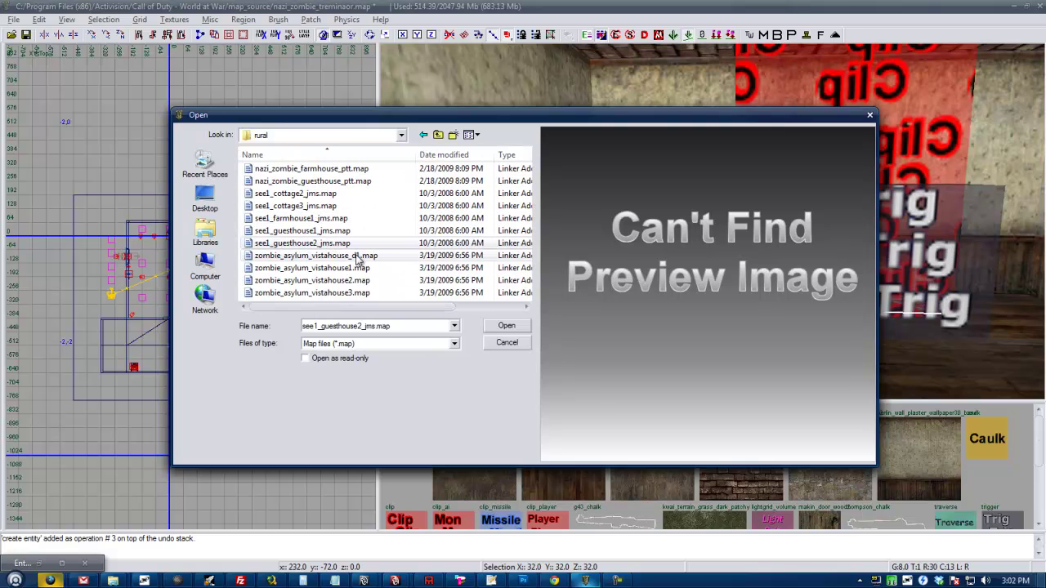
click(352, 255)
click(312, 268)
click(500, 326)
- Move the house prefab clear of the existing building and set its height so it stands on the ground
right_drag(557, 235, 558, 235)
mouse_move(653, 221)
right_down()
mouse_move(668, 214)
mouse_move(654, 221)
right_up()
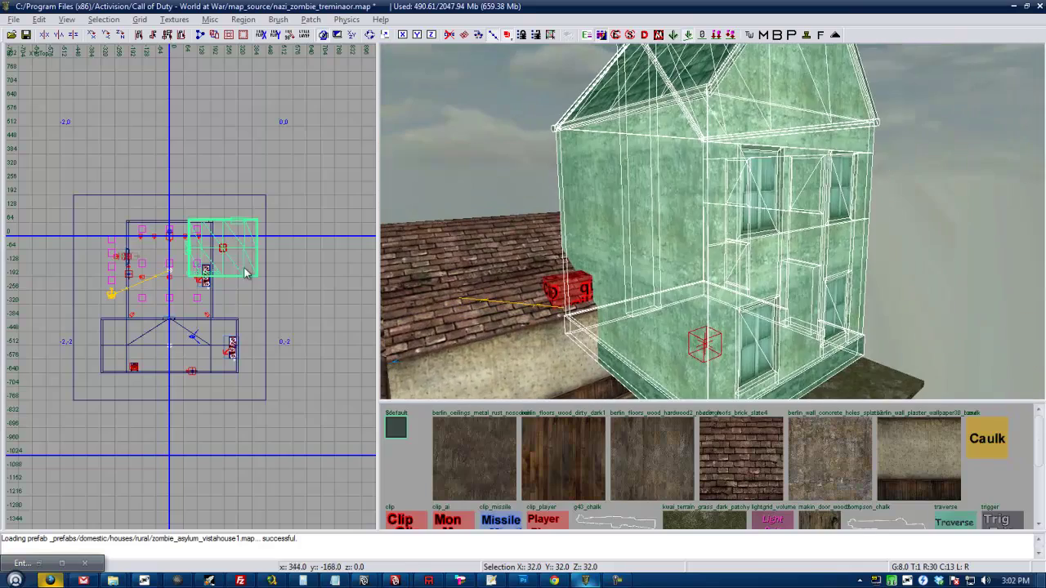
drag(242, 263, 292, 247)
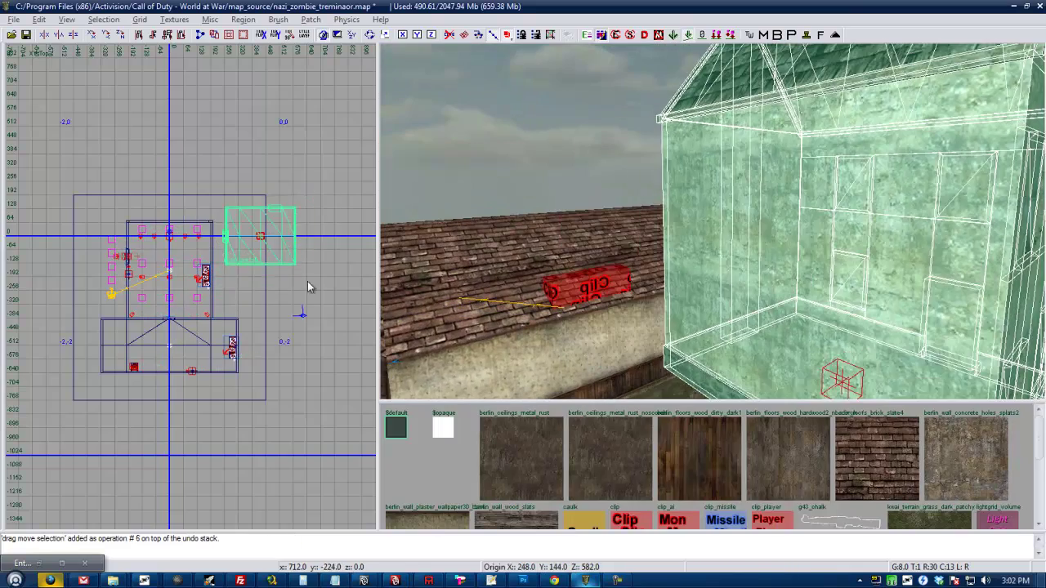
mouse_move(649, 255)
right_down()
mouse_move(638, 251)
mouse_move(651, 265)
mouse_move(666, 263)
mouse_move(649, 255)
mouse_move(650, 266)
mouse_move(645, 241)
mouse_move(635, 245)
right_up()
key(Escape)
shift+click(634, 245)
drag(330, 233, 285, 255)
key(ctrl+Tab)
drag(209, 294, 204, 310)
key(Escape)
- Check how the placed house prefab selects as a single unit, and clear the selection
right_drag(564, 269, 601, 271)
shift+click(599, 276)
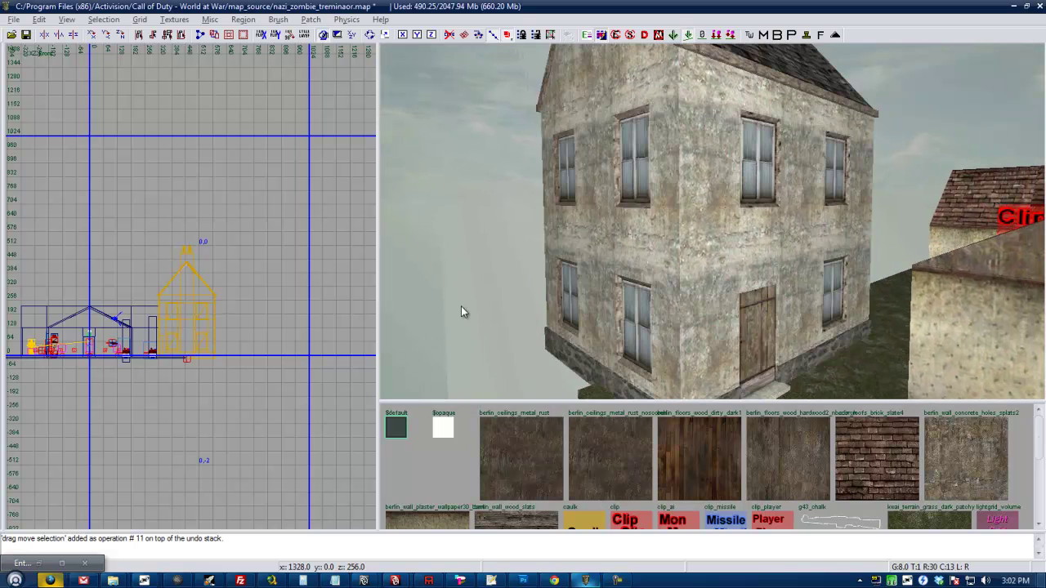
shift+click(638, 260)
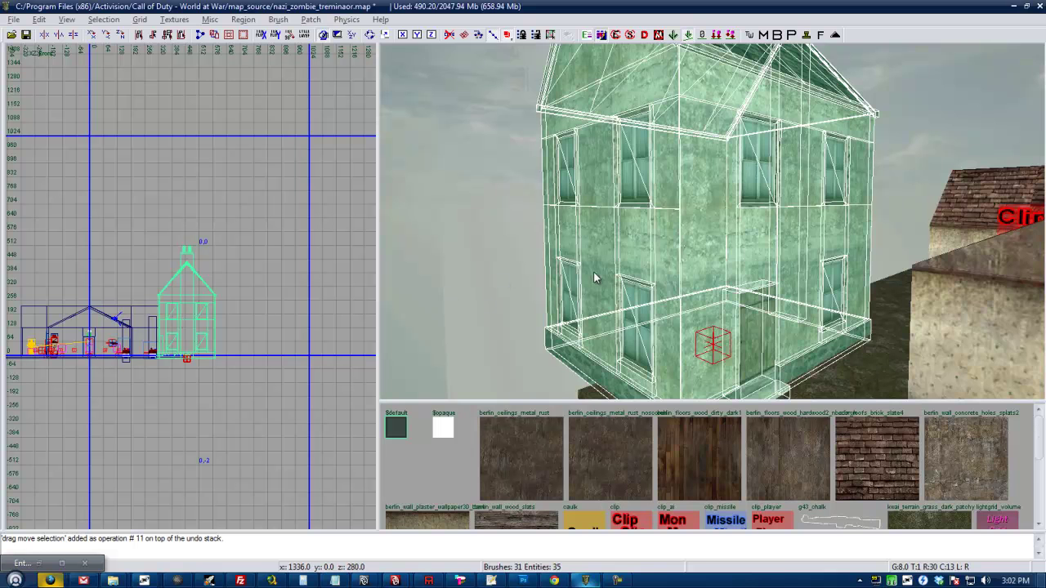
right_drag(596, 280, 610, 277)
key(Escape)
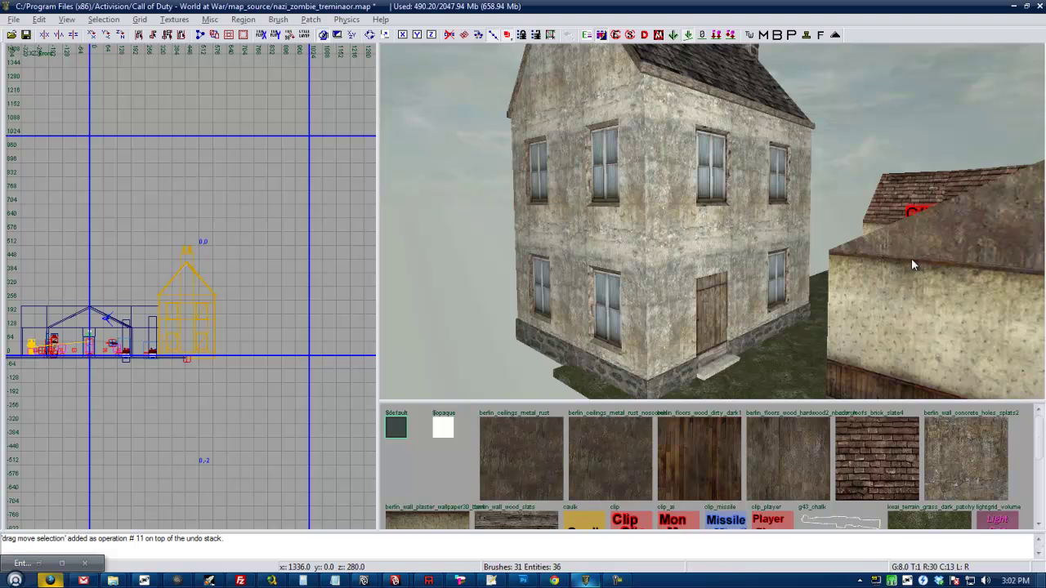
- Stamp the house prefab to explode it into individual brushes in the map
shift+click(654, 204)
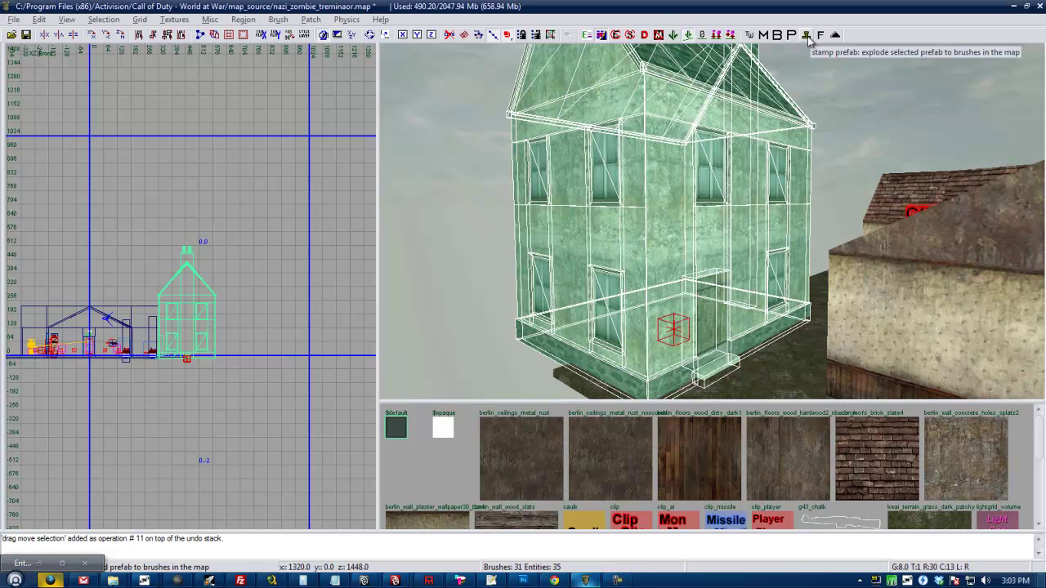
click(805, 37)
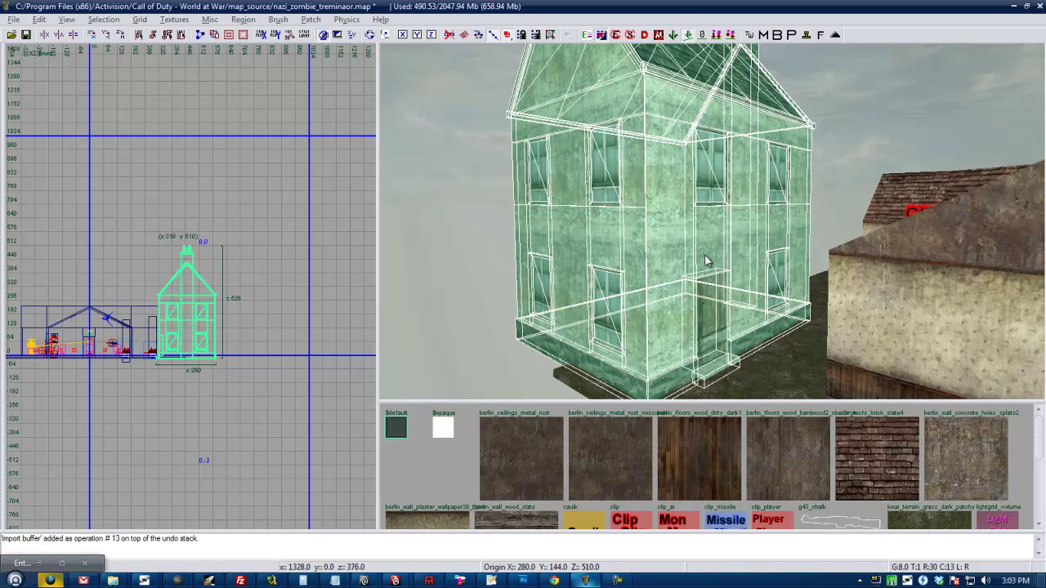
key(Escape)
- Select the separate wall brushes around the windows and door on the stamped house's door side, and clear the selection
shift+click(665, 197)
key(Escape)
shift+click(670, 114)
shift+click(744, 162)
shift+click(749, 223)
shift+click(707, 226)
shift+click(800, 270)
shift+click(778, 229)
shift+click(800, 190)
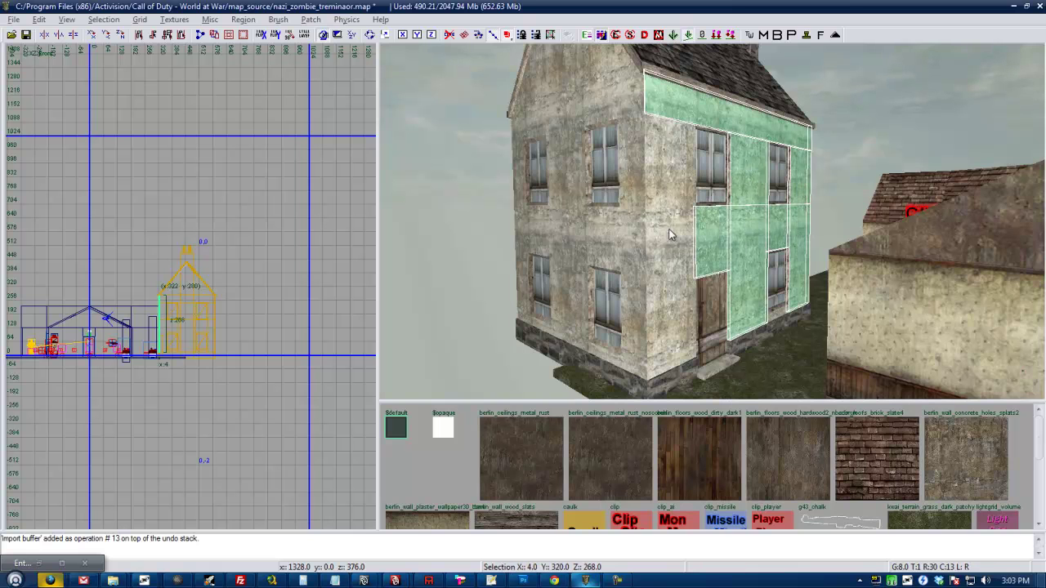
key(Escape)
- Check further individual brushes on the house's door side and the adjoining side wall by selecting and deselecting them
shift+click(751, 181)
shift+click(758, 229)
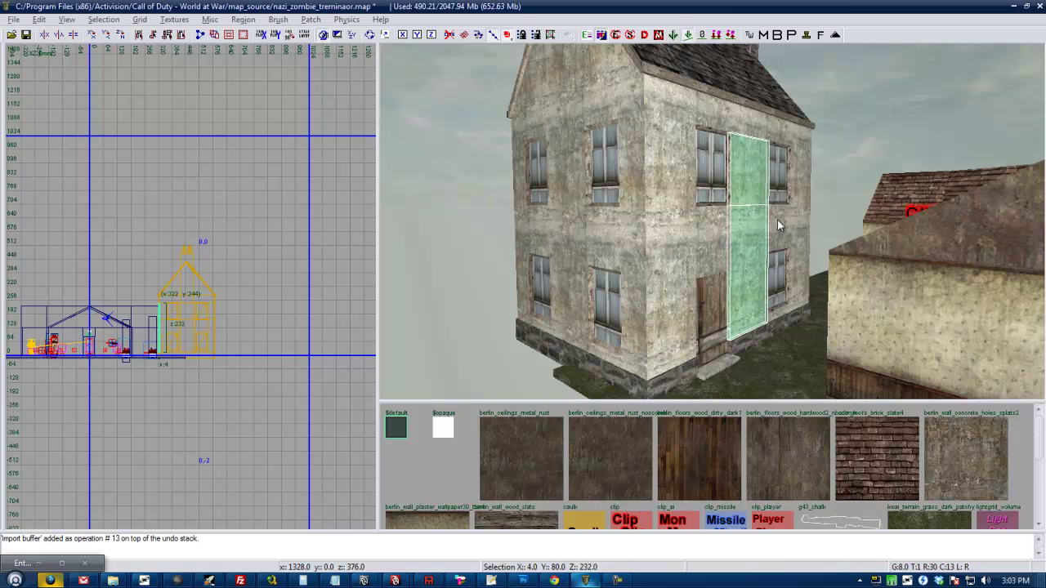
shift+click(779, 227)
shift+click(783, 134)
shift+click(806, 236)
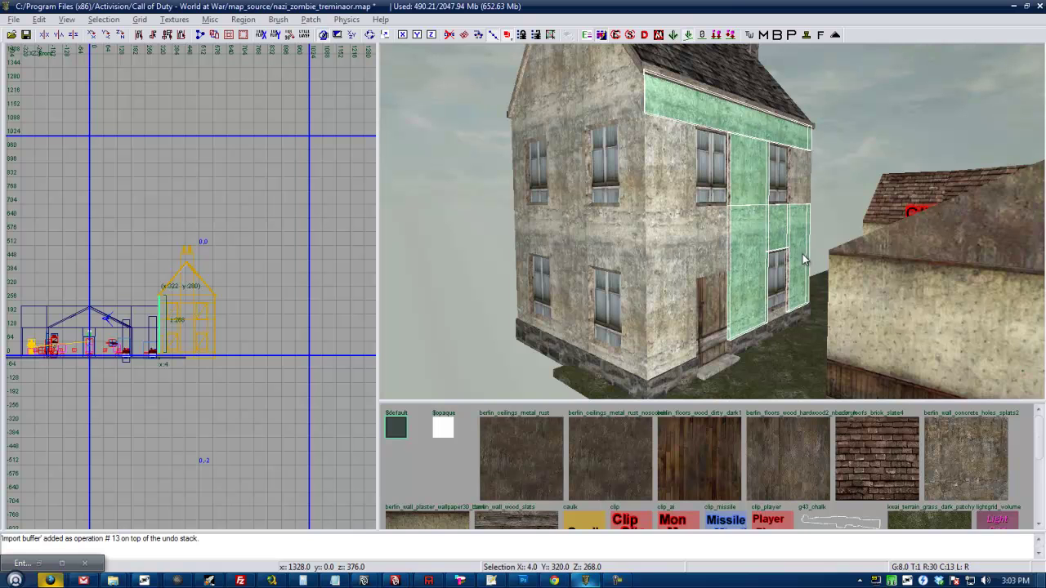
shift+click(669, 220)
shift+click(709, 249)
right_drag(758, 302, 758, 291)
key(Escape)
shift+click(686, 239)
shift+click(638, 232)
shift+click(595, 232)
key(Escape)
- Delete the two upper-floor windows from the side wall of the stamped house
shift+click(677, 161)
key(Delete)
shift+click(619, 182)
key(Delete)
- Lower the top edge of the side-wall brush between the upper window opening and the window below it
shift+click(649, 240)
key(ctrl+Tab)
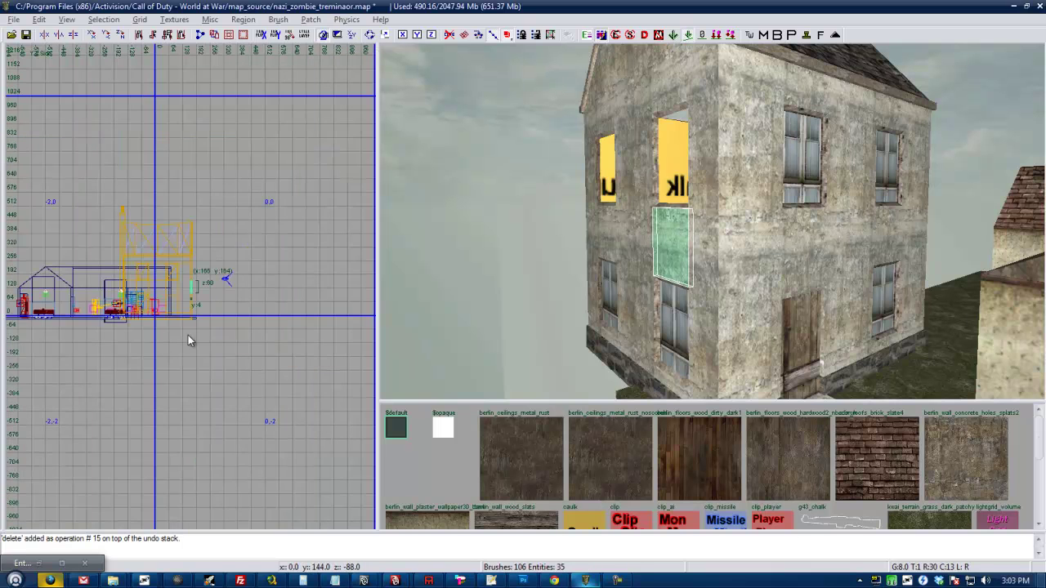
scroll(196, 294, up, 5)
drag(255, 202, 259, 222)
key(Escape)
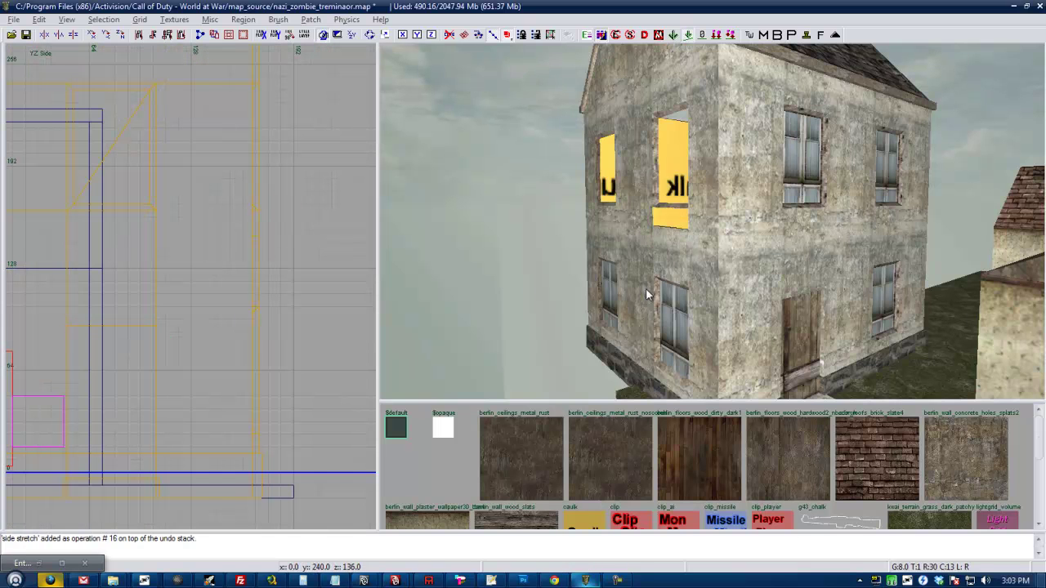
- Examine the stamped house's walls and interior through the opened upper windows
right_drag(655, 285, 646, 287)
right_drag(601, 239, 600, 238)
right_drag(640, 211, 640, 211)
shift+drag(664, 155, 745, 209)
key(Escape)
right_drag(701, 230, 718, 262)
scroll(343, 224, down, 1)
scroll(237, 243, down, 4)
shift+click(673, 183)
key(Escape)
- Undo the wall brush resize, both window deletions and the import of the stamped house brushes
mouse_move(611, 286)
right_down()
mouse_move(611, 257)
mouse_move(665, 275)
mouse_move(666, 320)
right_up()
key(ctrl+z)
key(ctrl+z)
key(ctrl+z)
key(ctrl+z)
- Create a misc model entity inside the building in the top view, at about 144 -128
right_drag(137, 331, 149, 306)
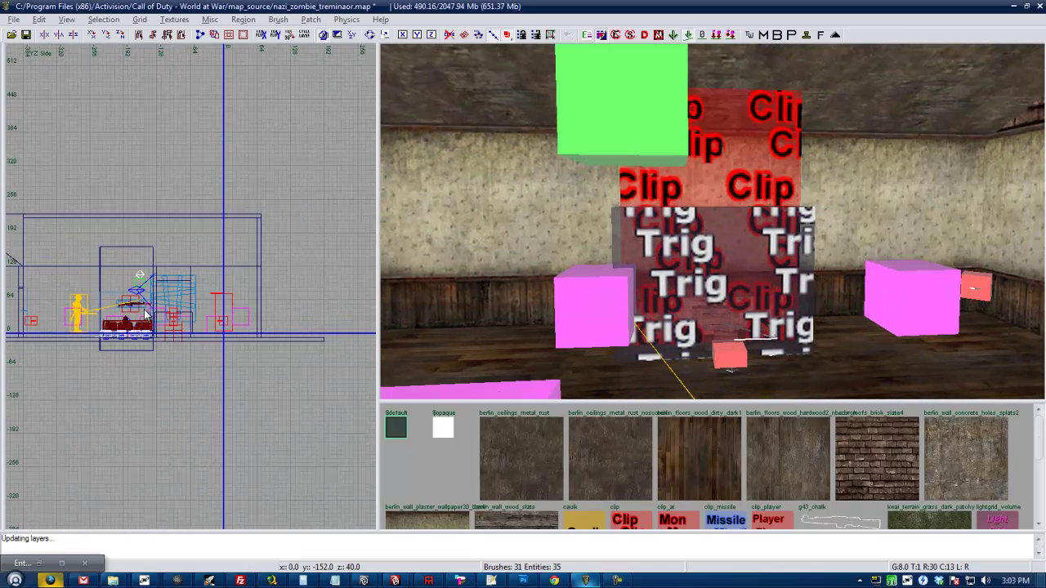
key(ctrl+Tab)
scroll(188, 309, up, 1)
right_click(264, 273)
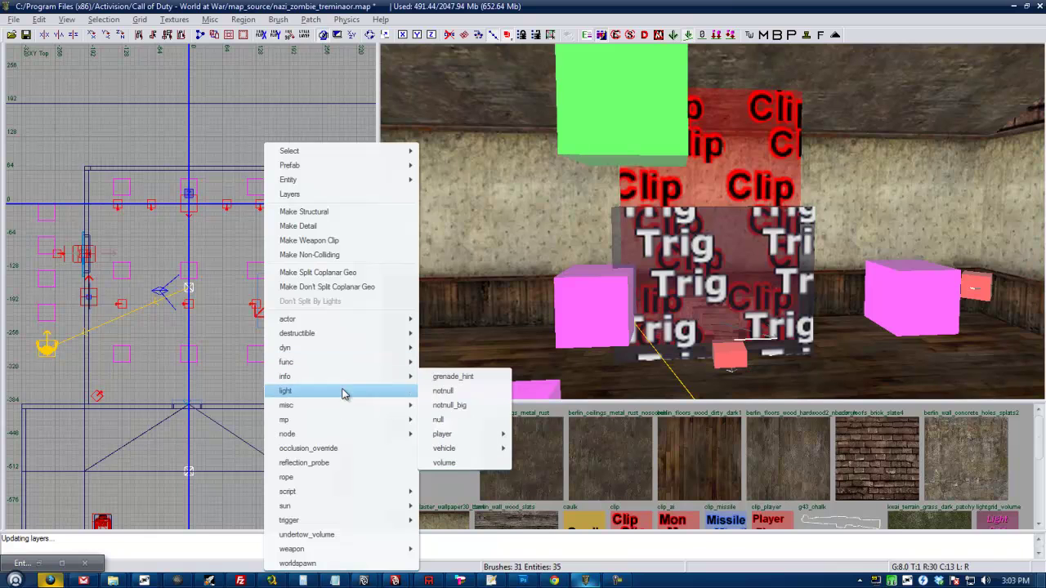
mouse_move(402, 411)
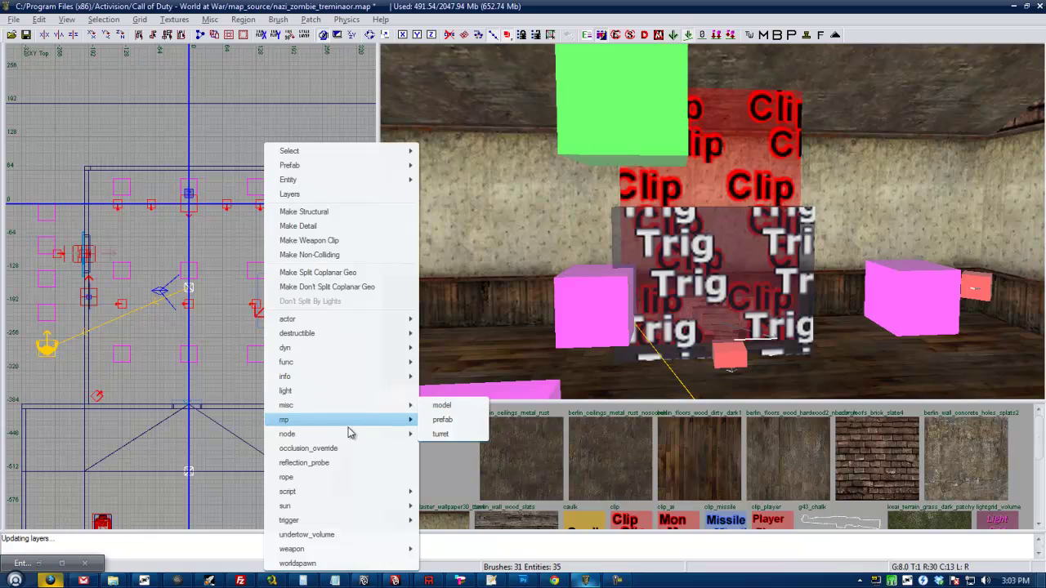
mouse_move(340, 495)
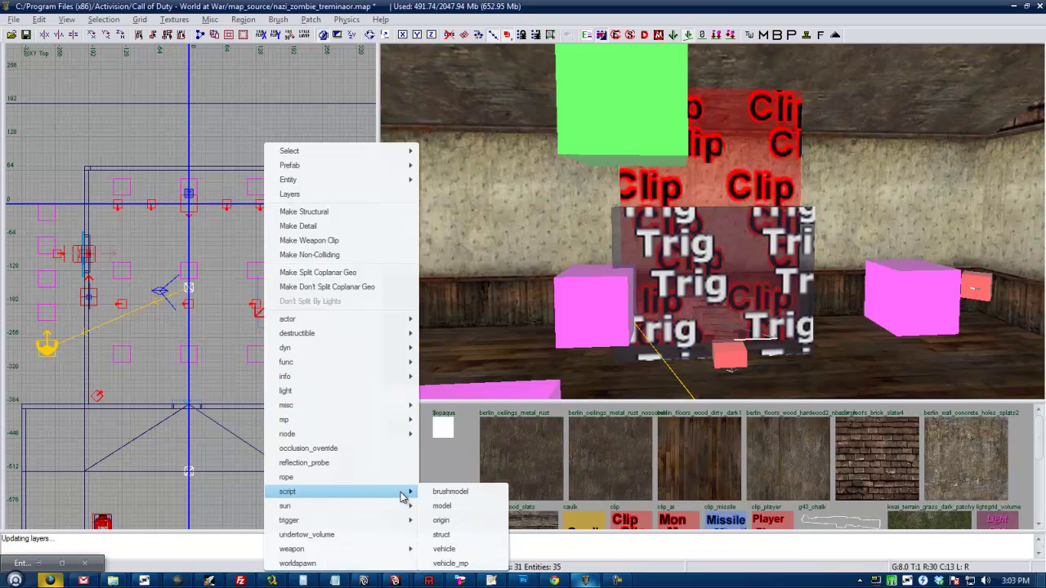
mouse_move(325, 407)
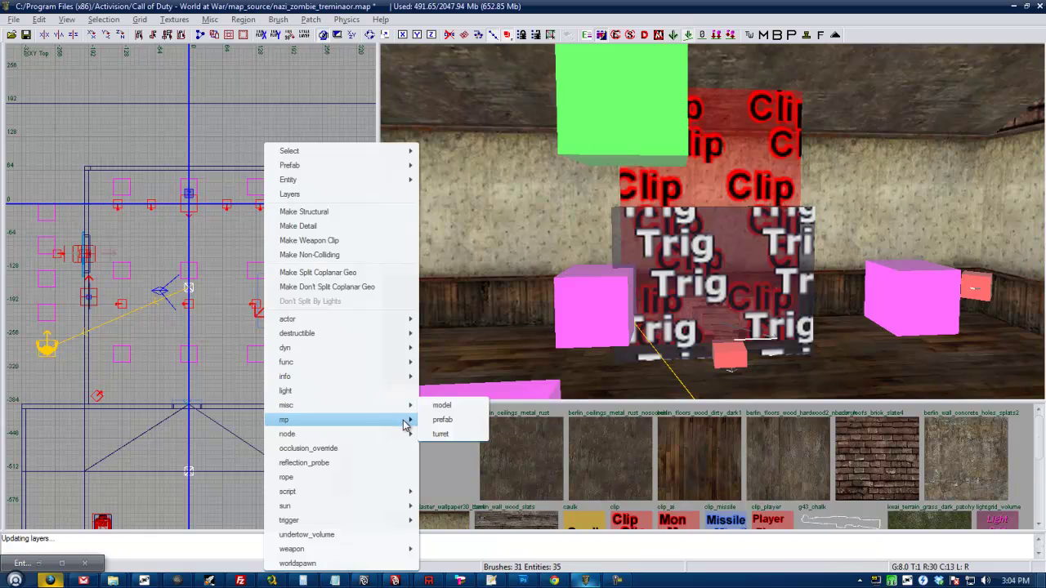
mouse_move(373, 498)
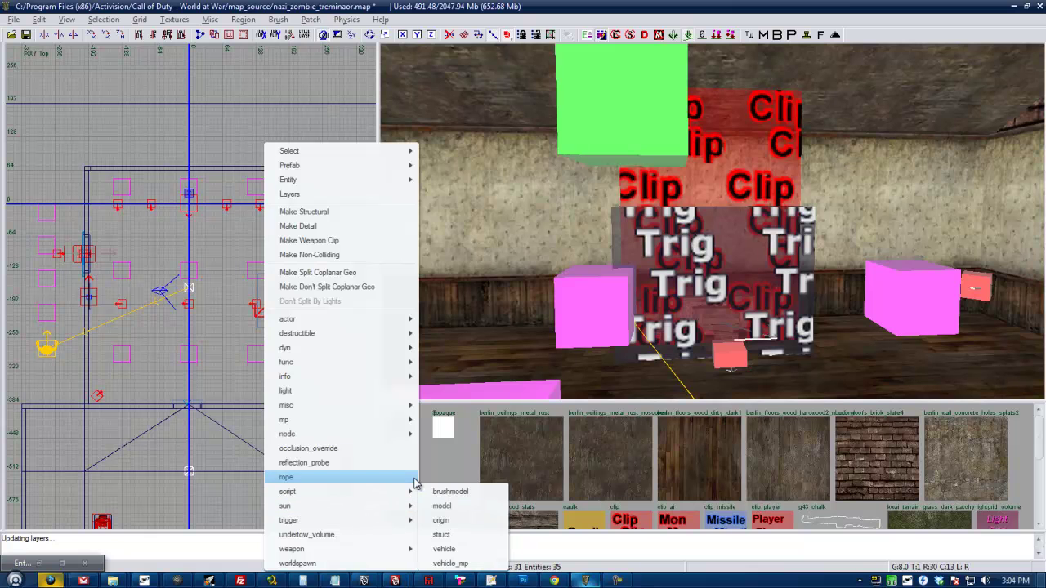
mouse_move(392, 434)
click(445, 430)
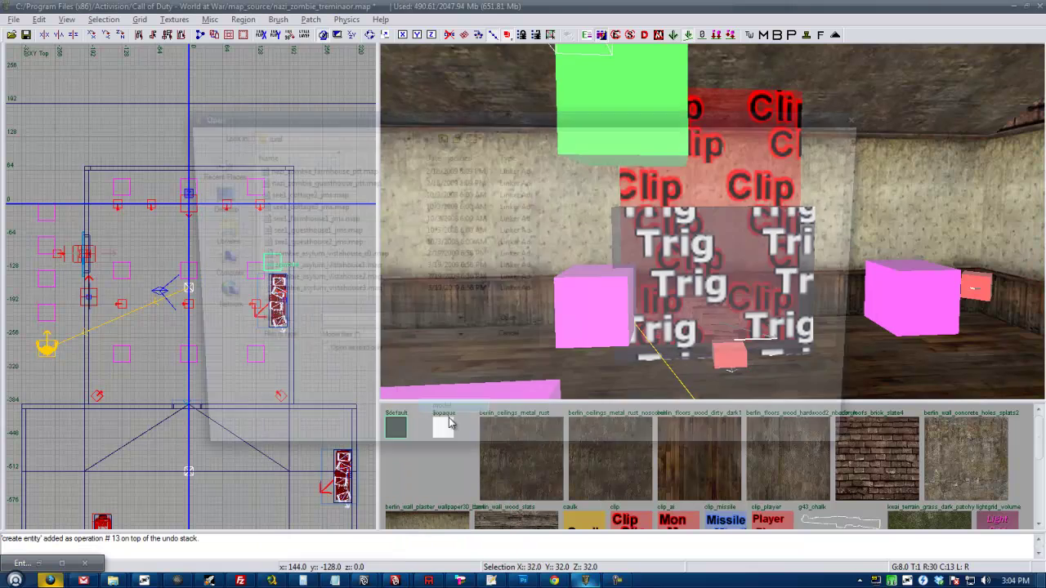
- Browse from the Call of Duty - World at War folder through raw to the xmodel folder
click(401, 135)
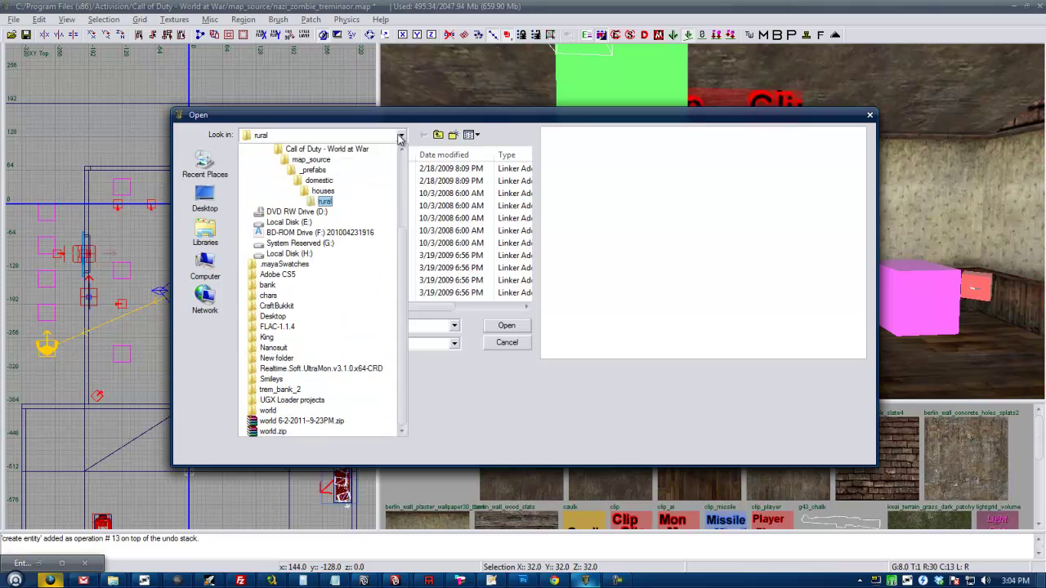
click(326, 149)
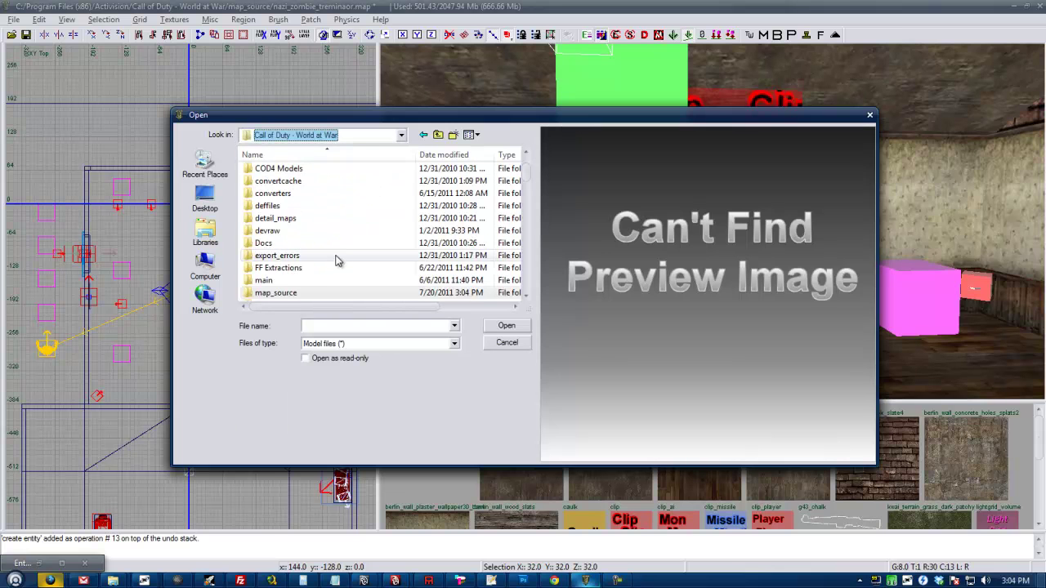
scroll(335, 259, down, 4)
scroll(310, 259, up, 2)
scroll(282, 249, down, 2)
double_click(286, 235)
scroll(285, 246, down, 12)
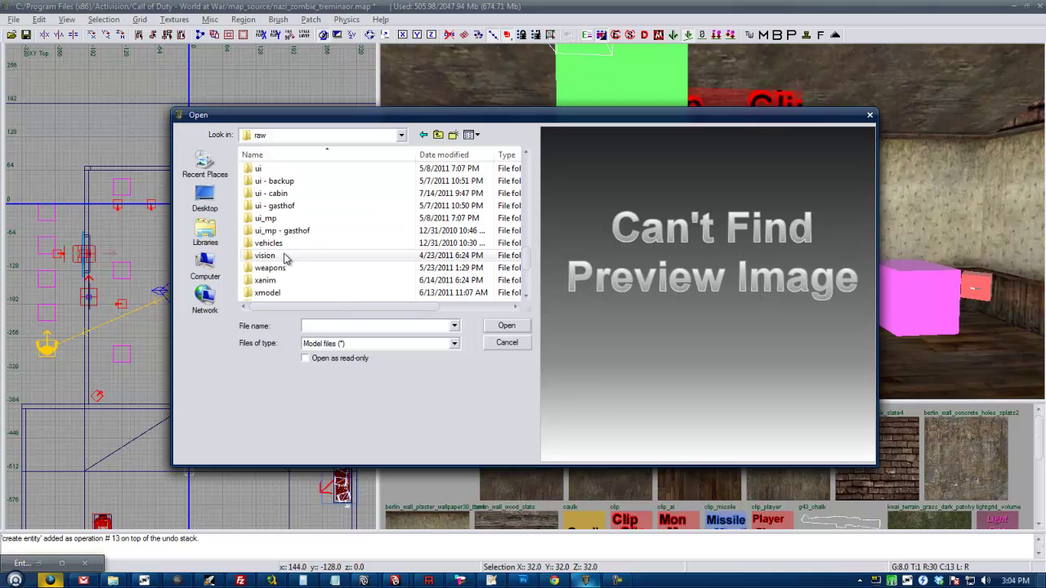
double_click(269, 293)
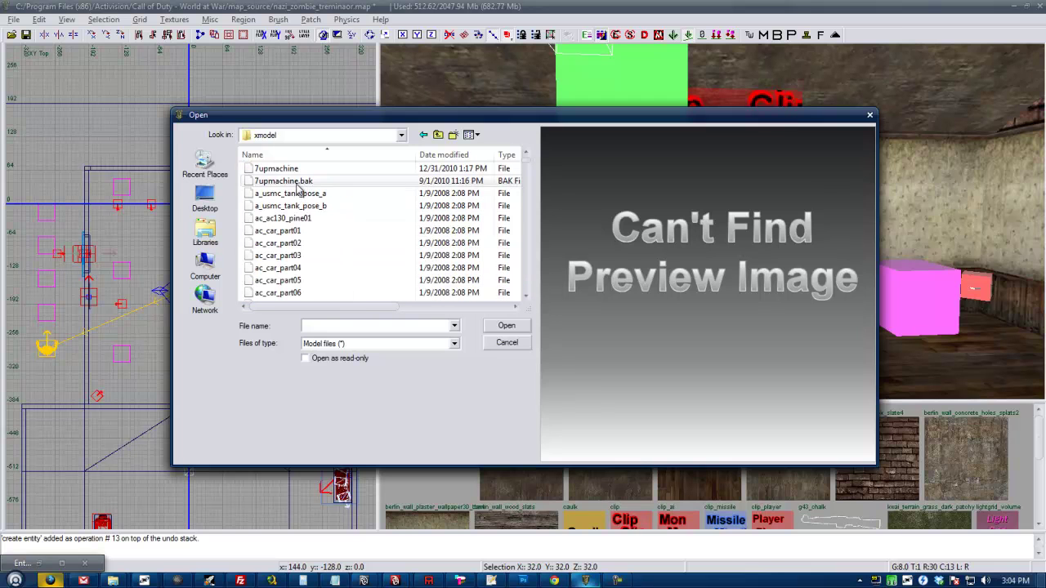
- Preview the static_b24_body, static_b24_nose and static_berlin_antenna models
drag(527, 159, 531, 228)
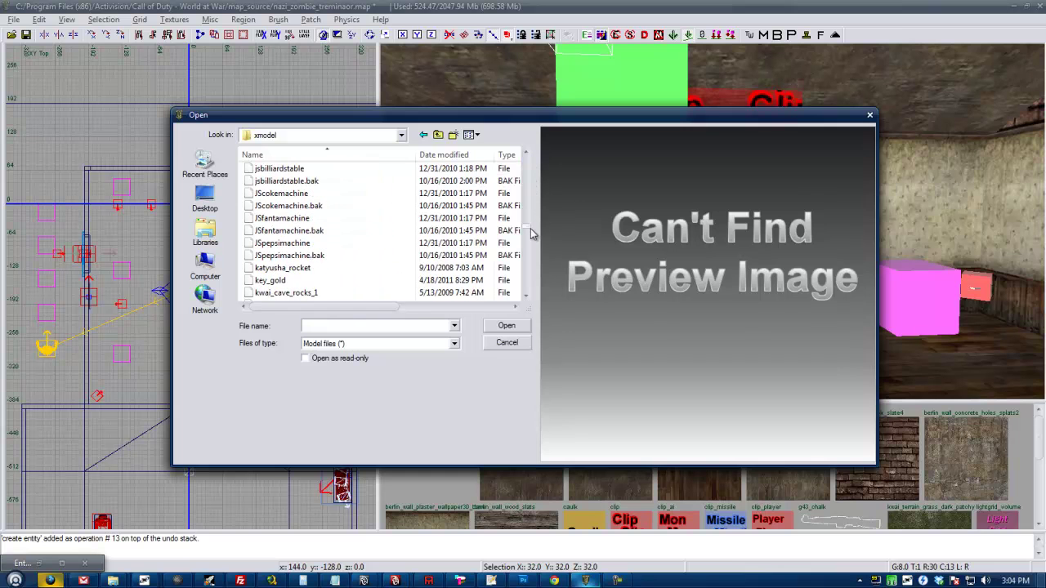
click(388, 218)
text(static_b24_body)
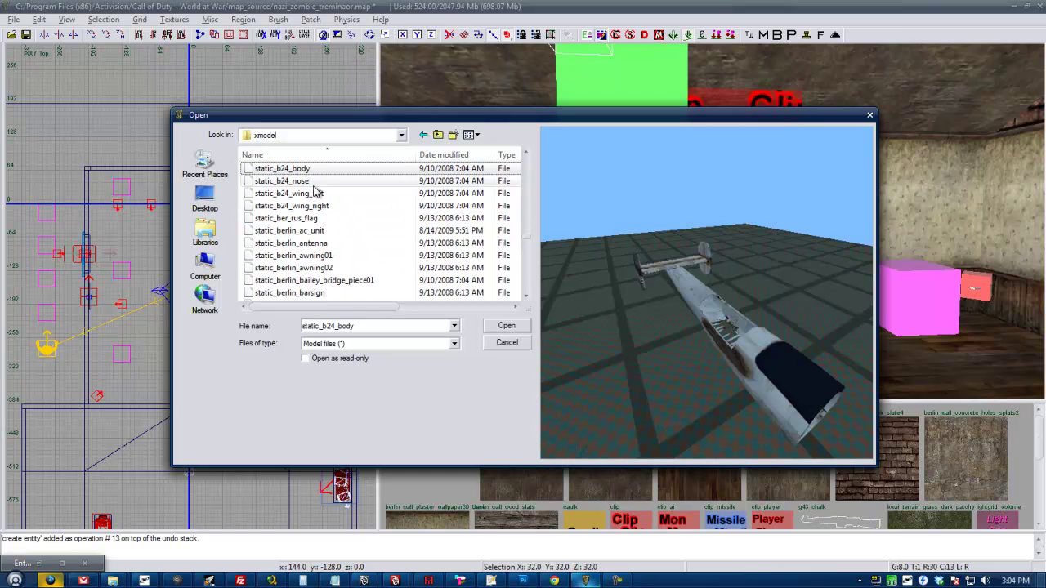
click(320, 182)
scroll(323, 196, down, 1)
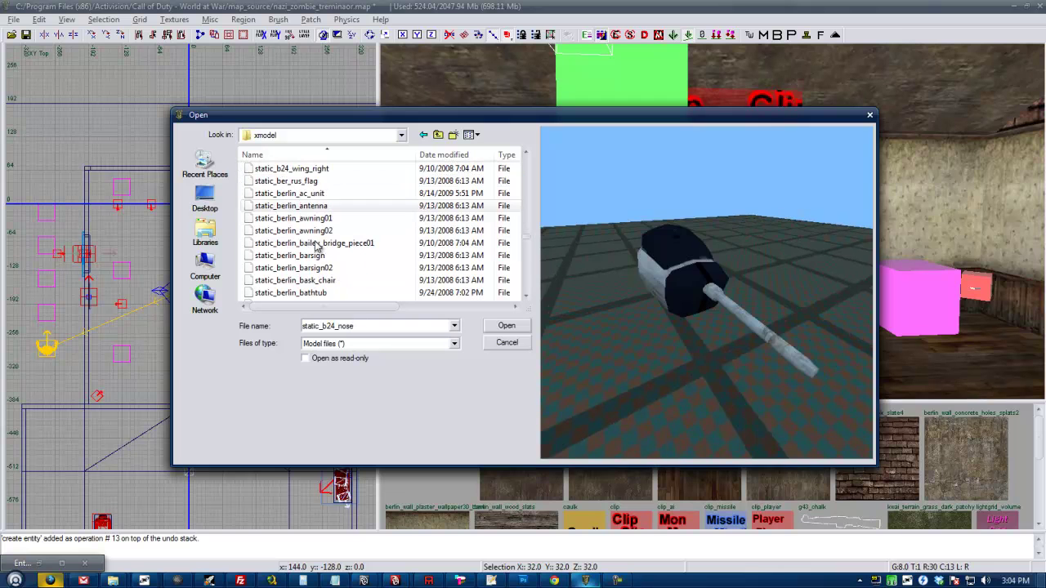
click(325, 207)
- Compare the static_berlin_awning01 and static_berlin_awning02 models and load static_berlin_awning02 into the entity
click(325, 219)
click(328, 232)
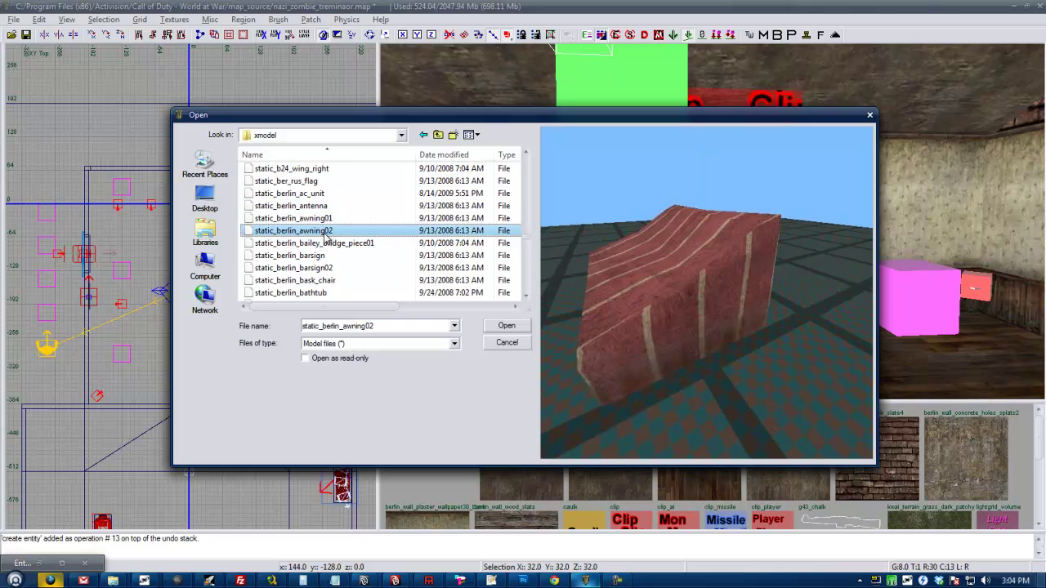
click(327, 241)
click(327, 230)
click(329, 218)
click(331, 231)
click(507, 327)
- Move the awning model to the building's outer gable end, roughly centred on the roof peak
mouse_move(571, 296)
right_down()
mouse_move(568, 283)
mouse_move(574, 296)
right_up()
key(Down)
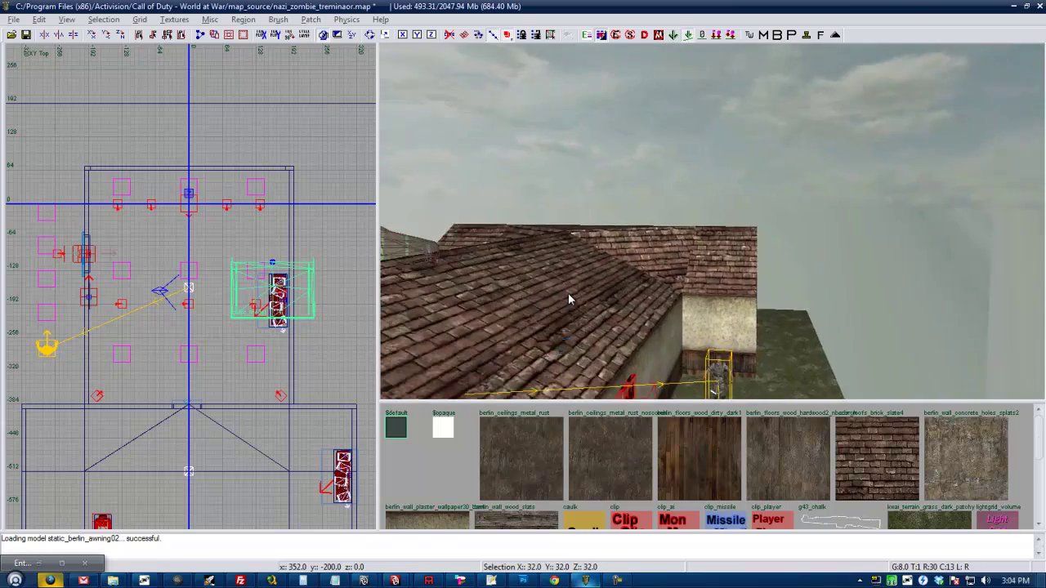
drag(268, 287, 198, 152)
key(ctrl+Tab)
key(ctrl+Tab)
key(ctrl+Tab)
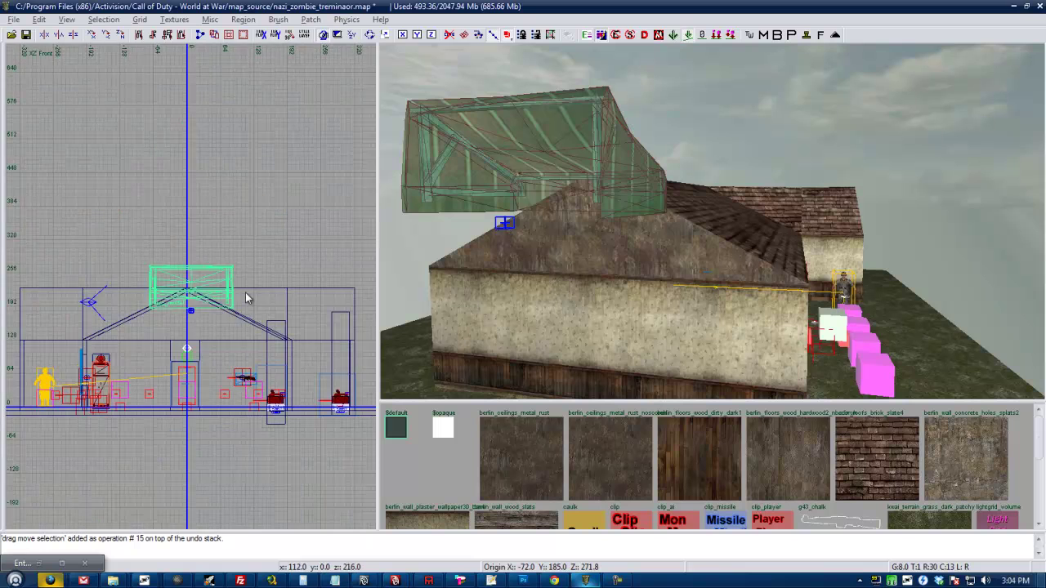
- Rotate the awning model by -180 degrees about the Z axis
key(r)
drag(253, 281, 279, 261)
key(ctrl+Tab)
right_drag(193, 319, 194, 269)
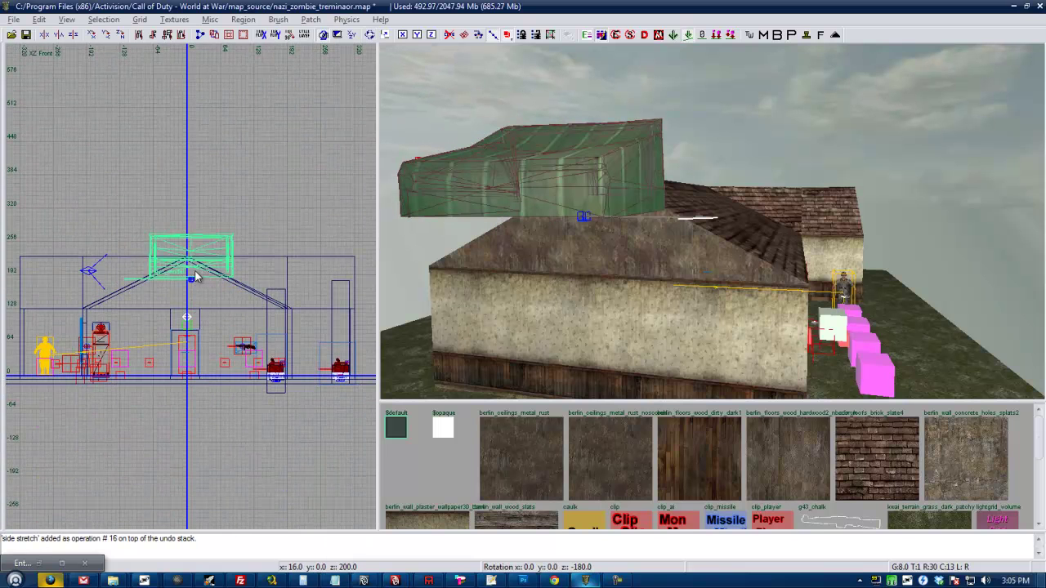
- Lower the awning model so it sits against the gable wall below the roof peak
drag(195, 270, 194, 314)
key(Escape)
right_drag(508, 296, 574, 261)
- Add a modelScale key with the value 2 to the awning entity
shift+click(678, 230)
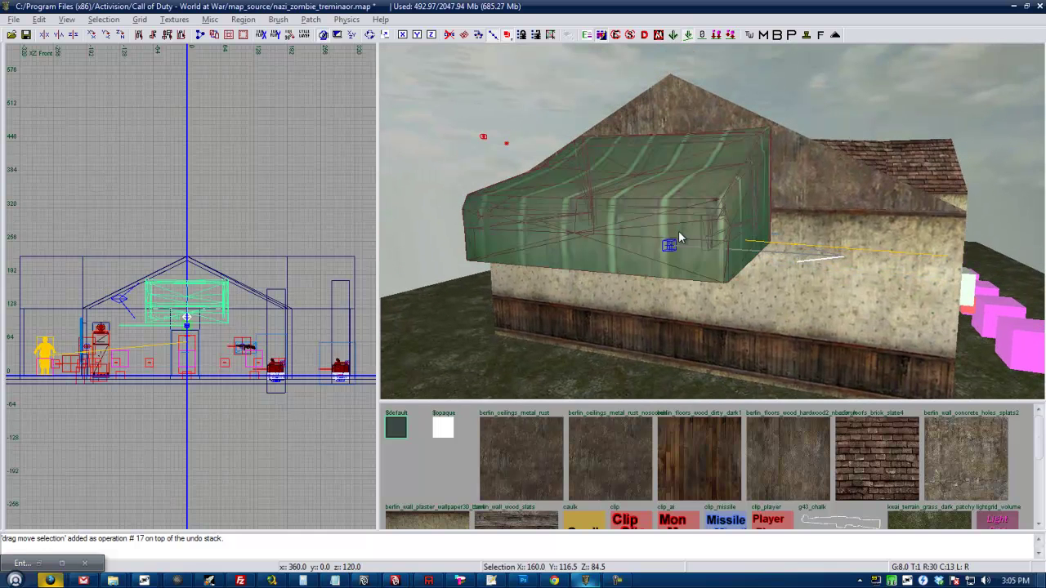
key(n)
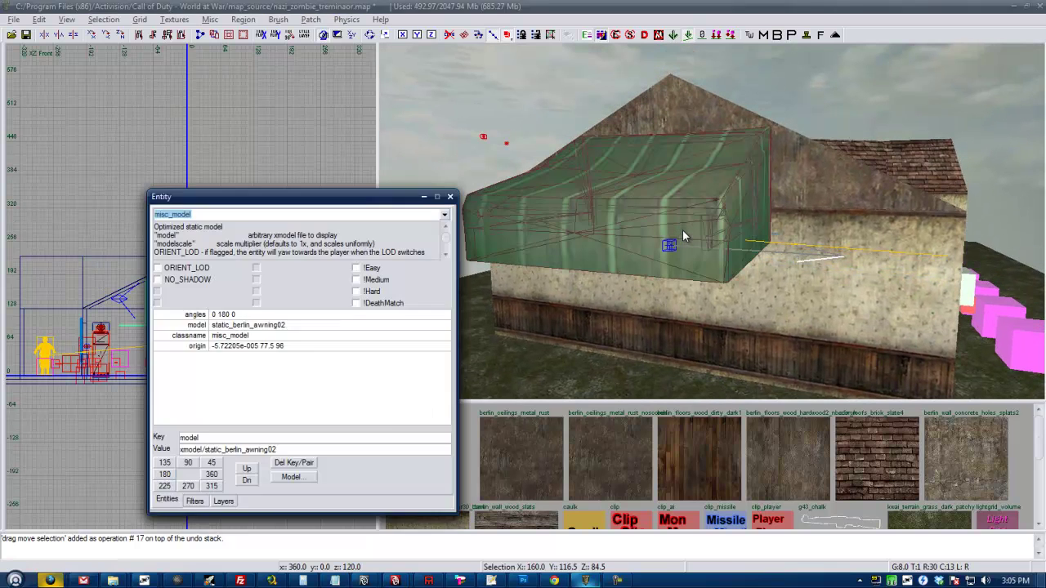
key(Escape)
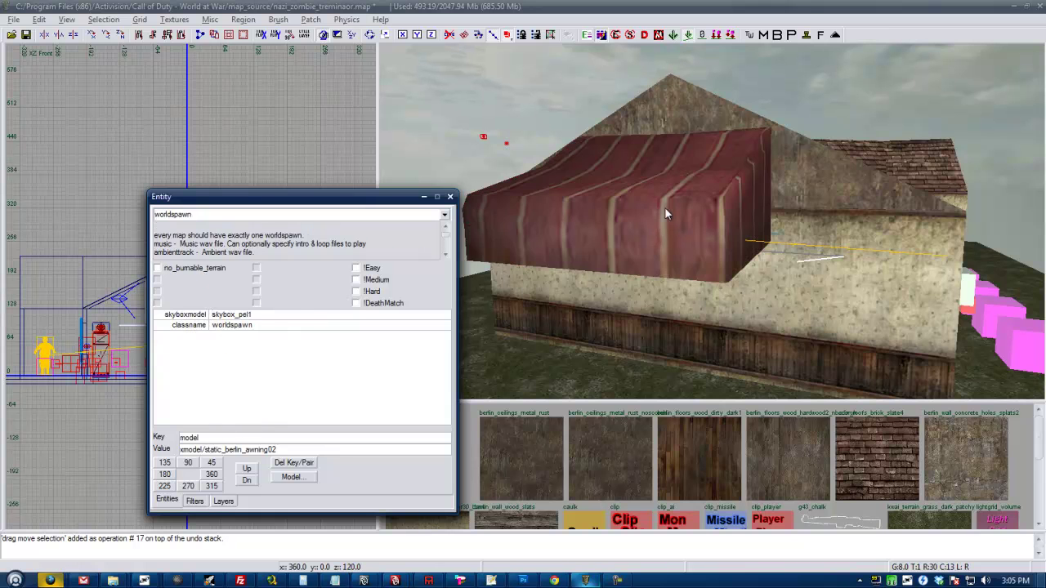
shift+click(667, 195)
key(n)
key(n)
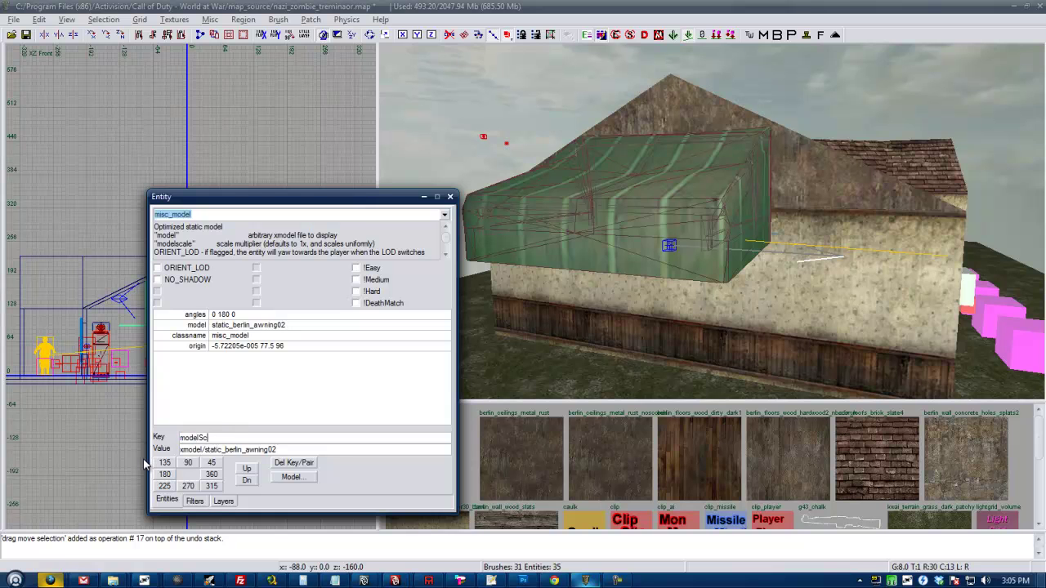
key(Return)
key(Return)
scroll(566, 220, down, 8)
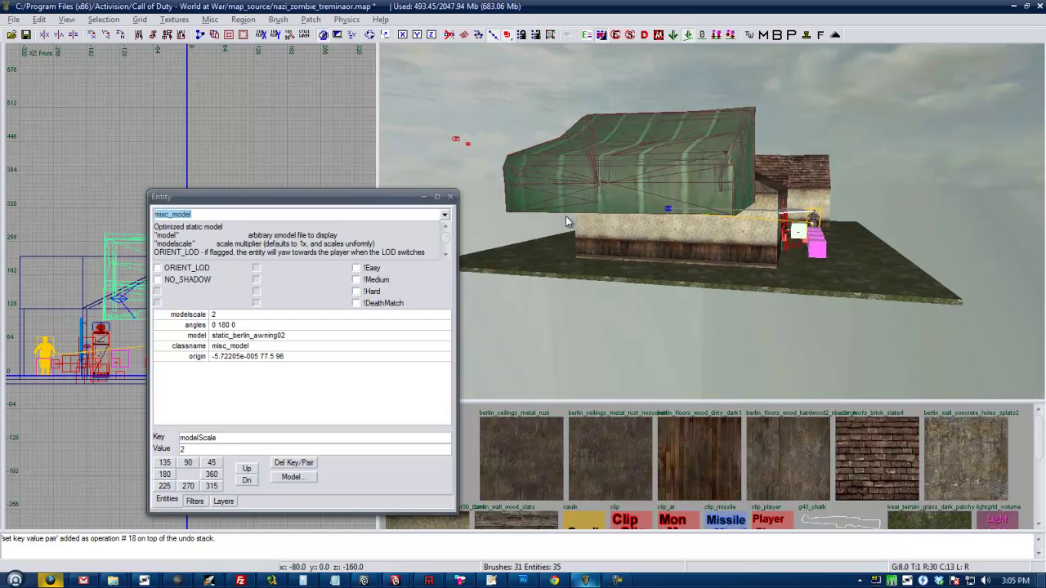
- Try a modelScale of 1 on the awning, and apply a modelScale of 0.5
click(202, 451)
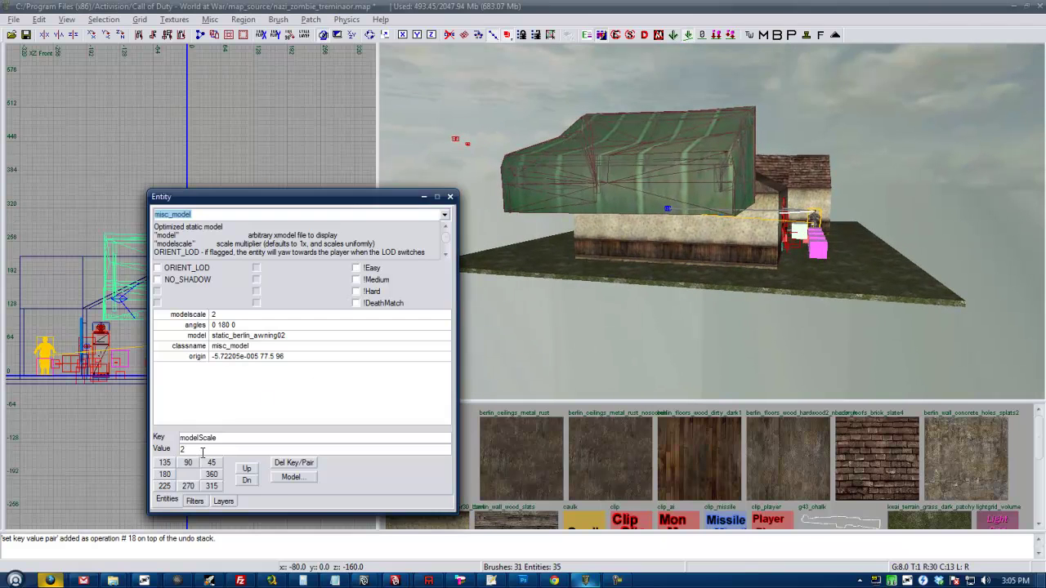
text(1)
key(Return)
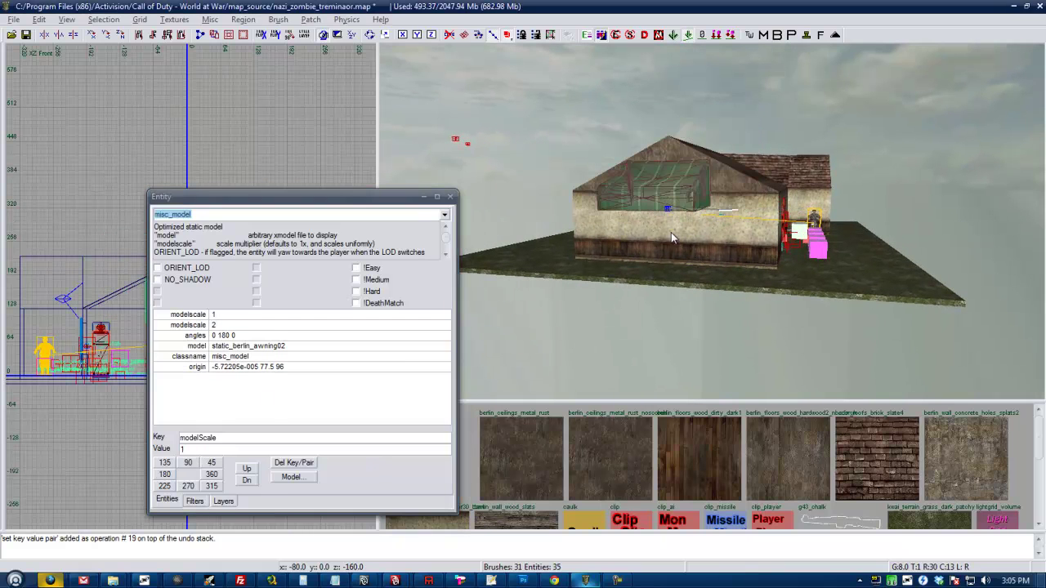
click(196, 448)
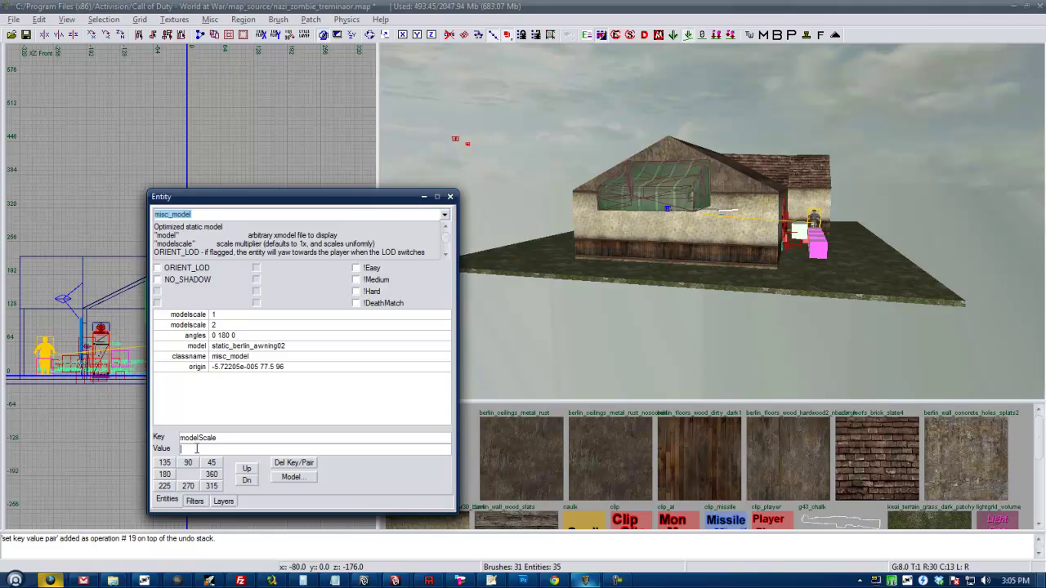
key(Return)
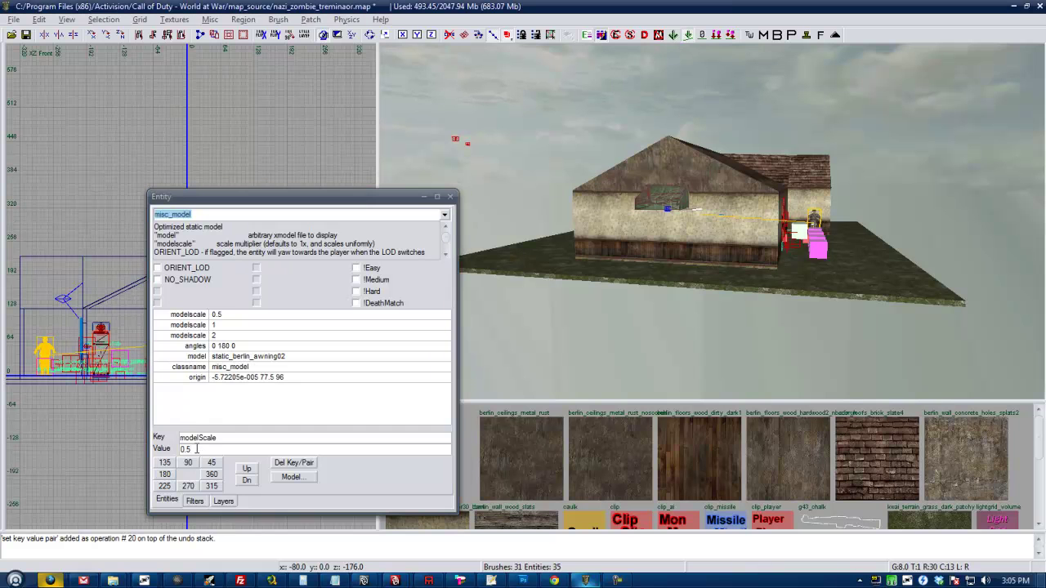
scroll(727, 232, up, 10)
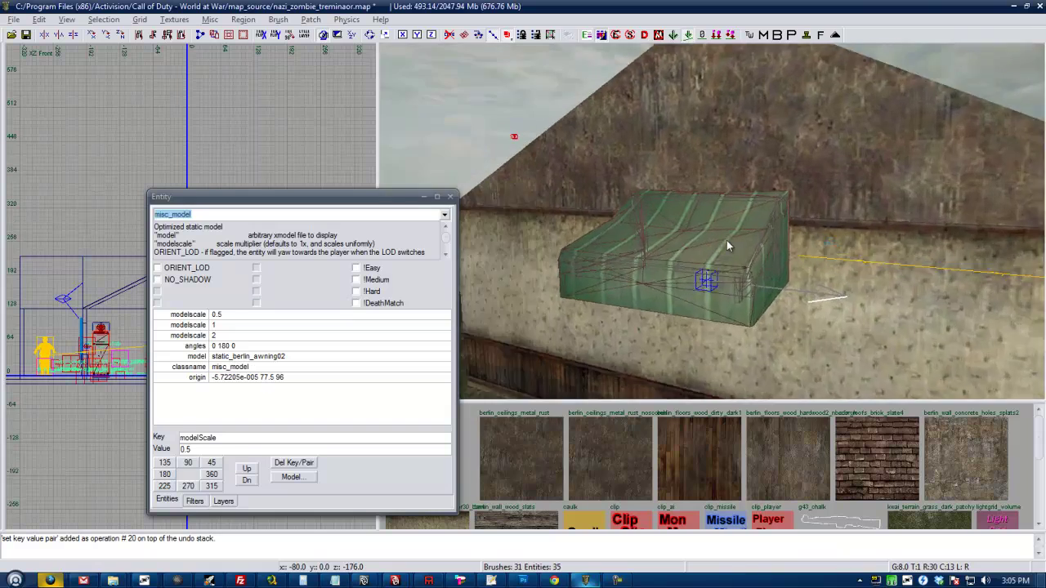
scroll(730, 237, down, 10)
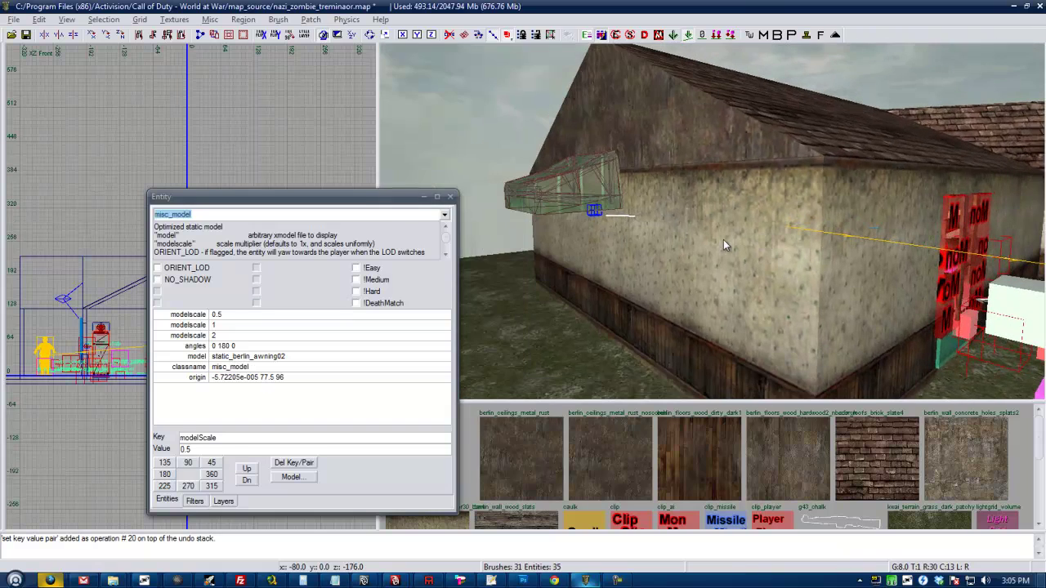
- Move the half-size awning from the gable end to the barricaded window on the building's long side wall
click(423, 196)
key(ctrl+Tab)
right_drag(198, 313, 244, 273)
drag(237, 247, 126, 343)
scroll(133, 350, up, 3)
scroll(135, 355, up, 3)
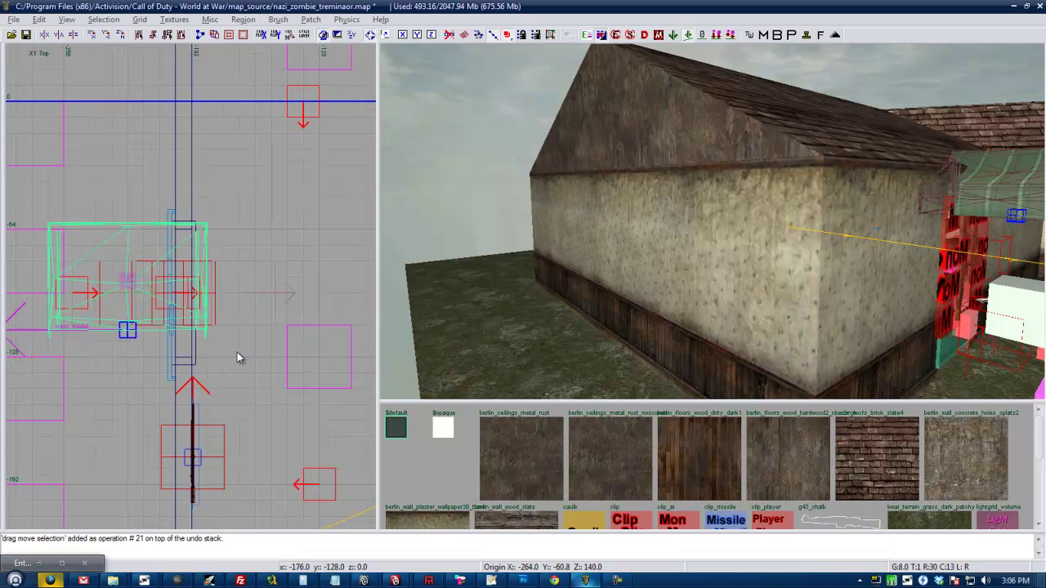
- Rotate the awning so its back faces the side wall, and position it over the barricaded window
drag(242, 346, 268, 333)
key(r)
drag(181, 298, 175, 310)
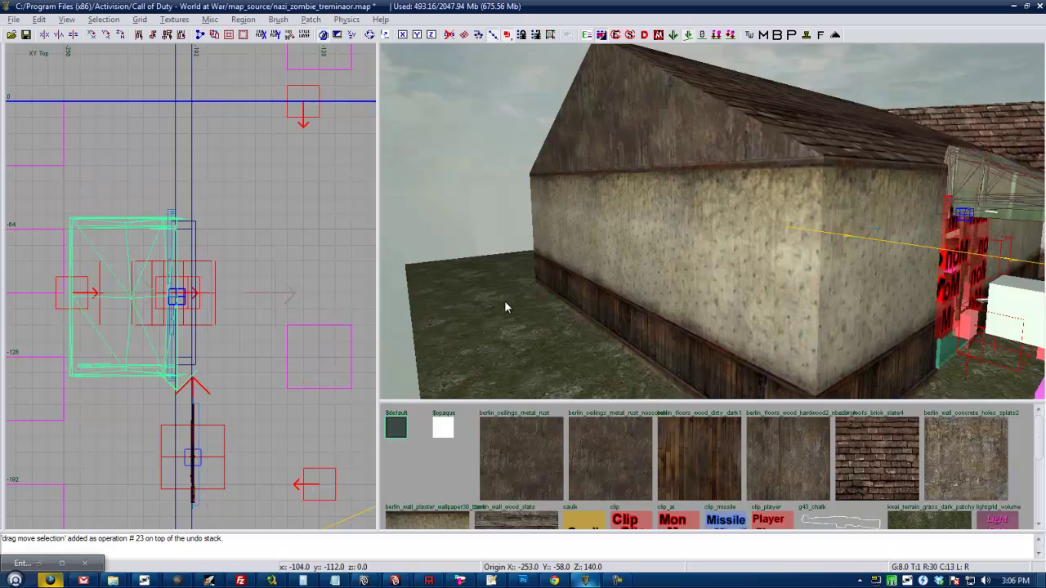
- Lower the awning about 16 units and align its back edge with the outer face of the side wall
right_drag(527, 300, 529, 305)
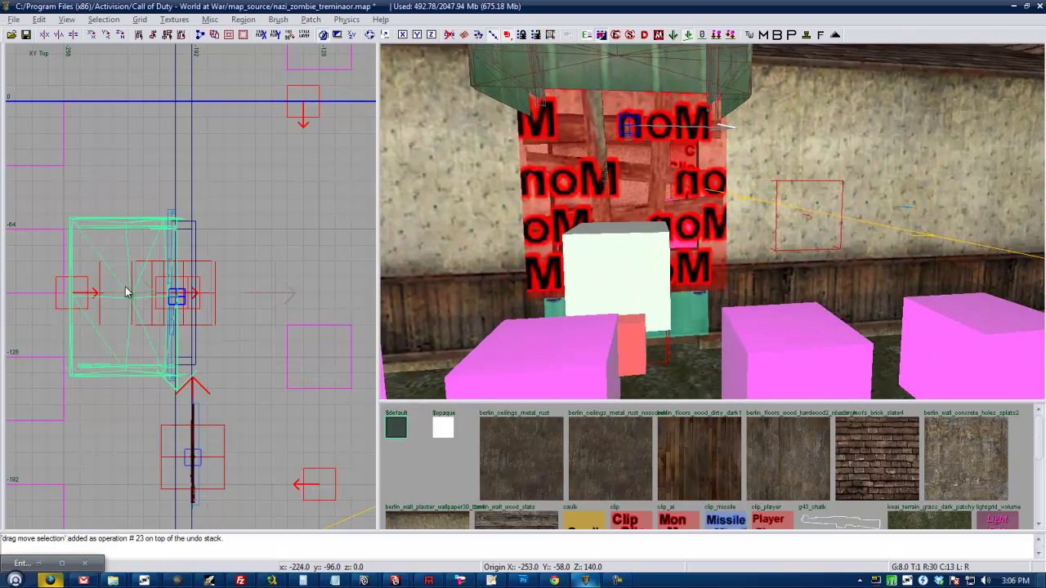
scroll(127, 299, up, 1)
drag(146, 302, 166, 300)
right_drag(493, 255, 493, 256)
key(ctrl+Tab)
drag(153, 297, 158, 330)
drag(231, 326, 210, 327)
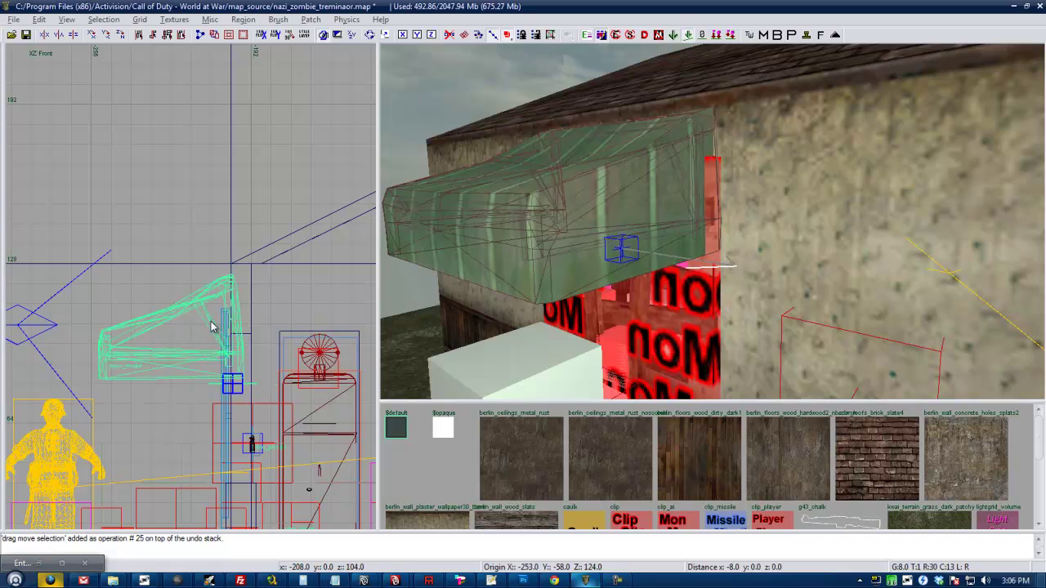
key(Escape)
right_drag(686, 248, 686, 243)
- Centre the awning over the barricaded window using grid size 2, and restore the grid to 8
shift+click(712, 200)
key(ctrl+Tab)
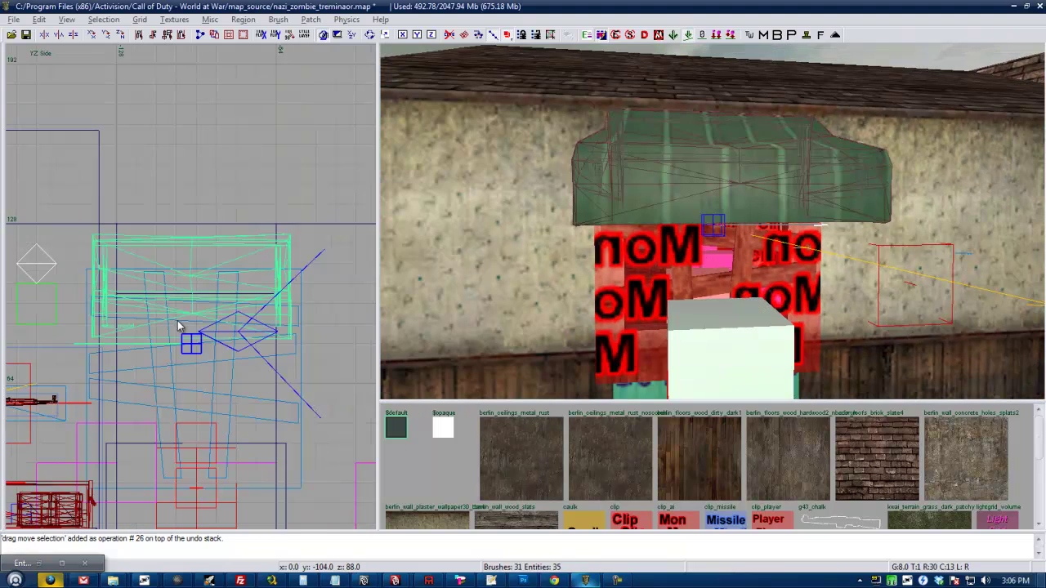
key(ctrl+Tab)
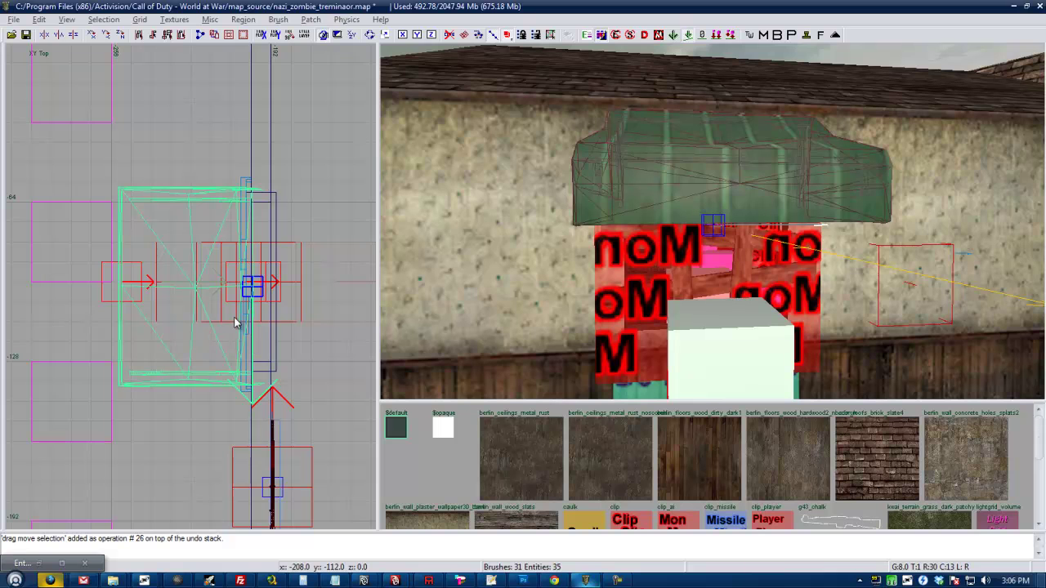
scroll(237, 273, up, 1)
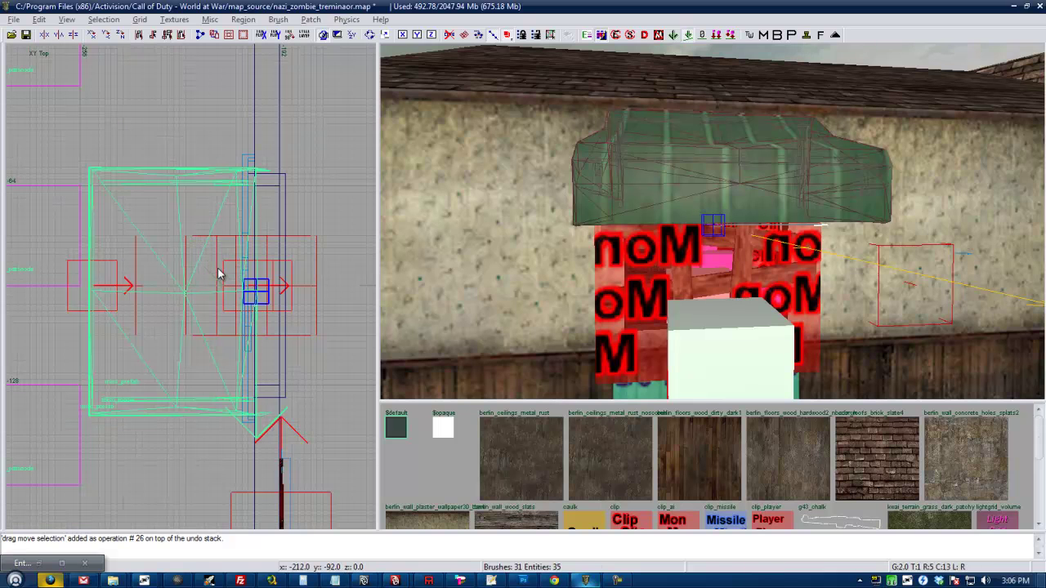
drag(217, 279, 219, 272)
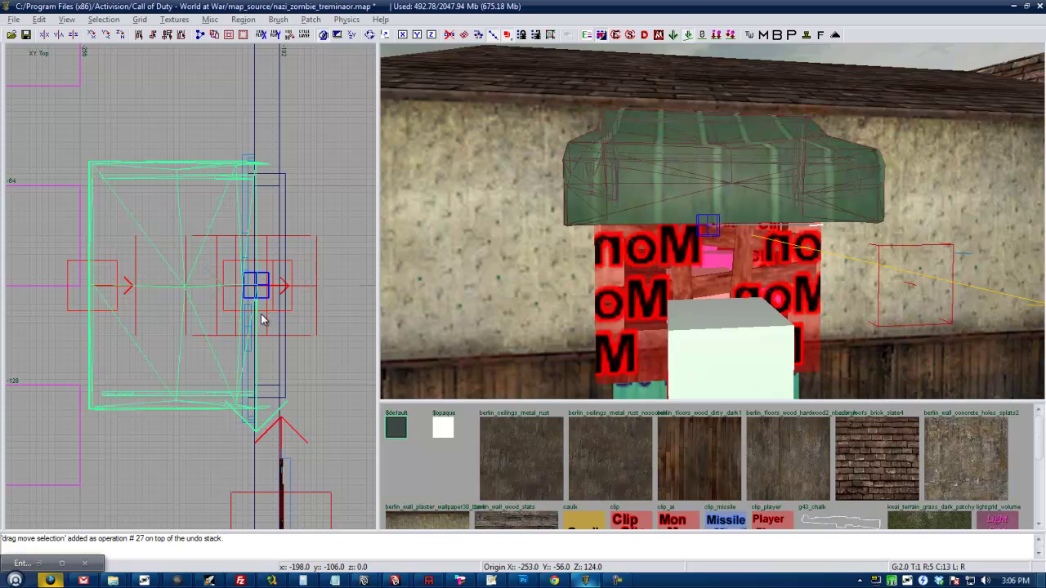
key(4)
key(Escape)
right_drag(750, 252, 750, 252)
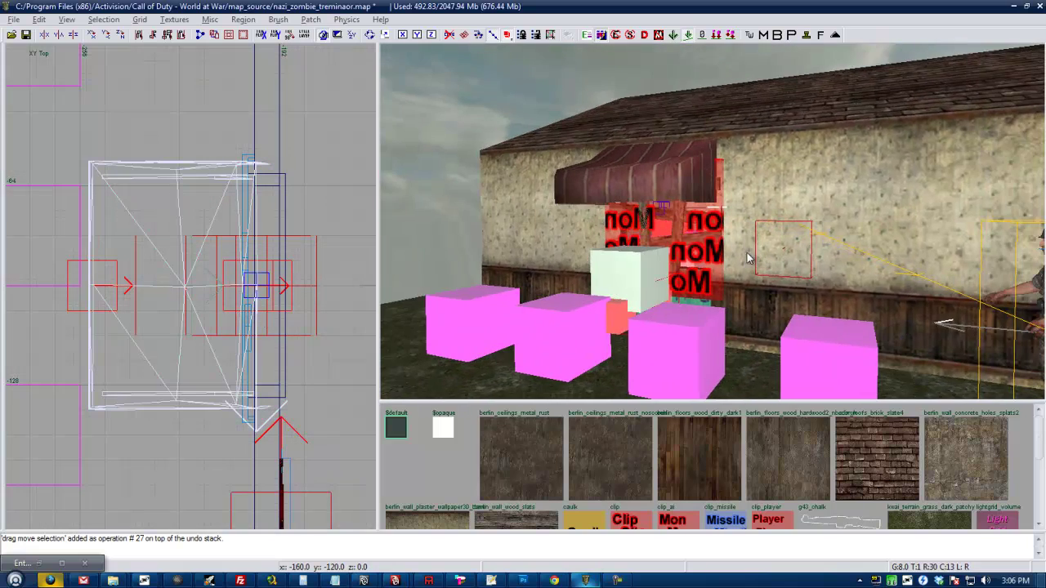
- Hide the window's barricade pieces and the volume covering the opening under the awning
shift+click(719, 258)
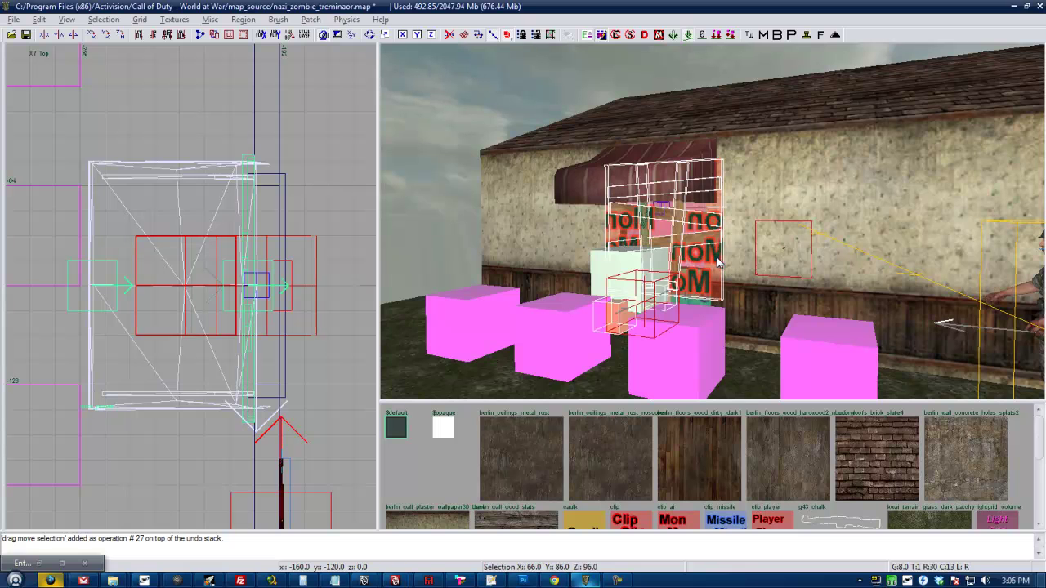
key(Escape)
key(Up)
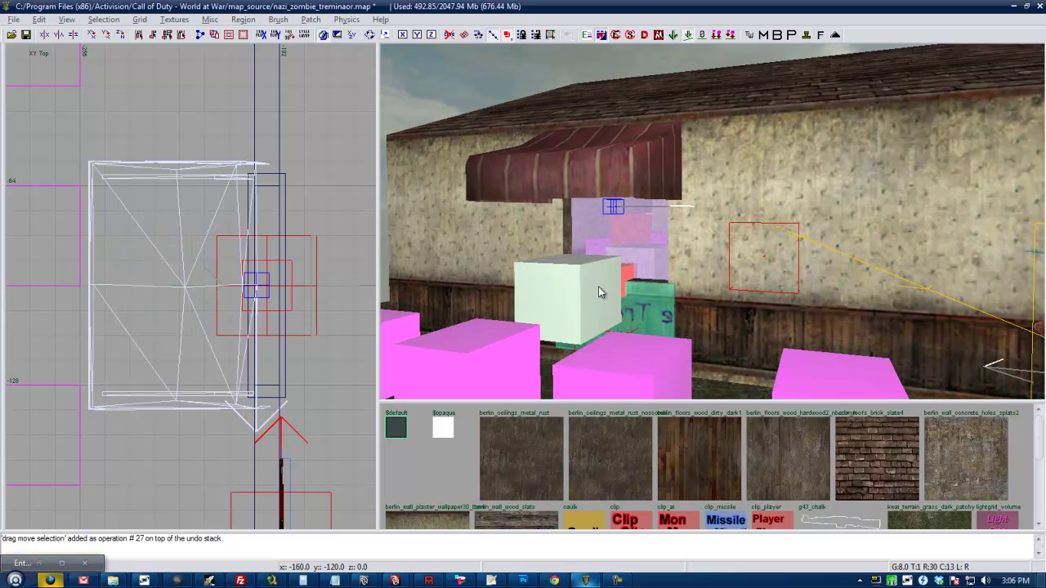
shift+click(593, 287)
key(h)
shift+click(626, 243)
key(h)
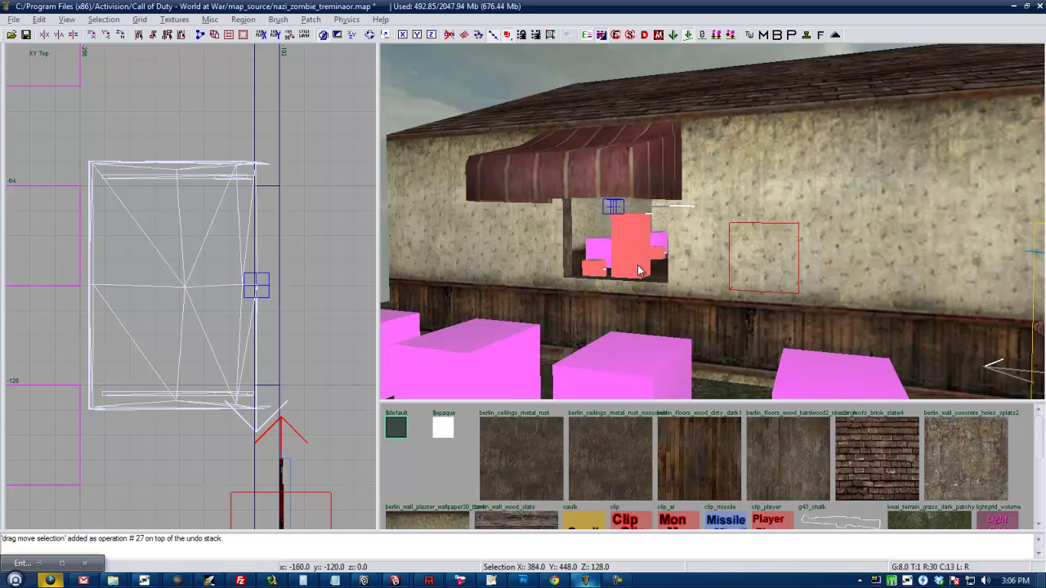
- Examine the open window beneath the awning and unhide all hidden objects
key(Up)
key(Left)
key(Up)
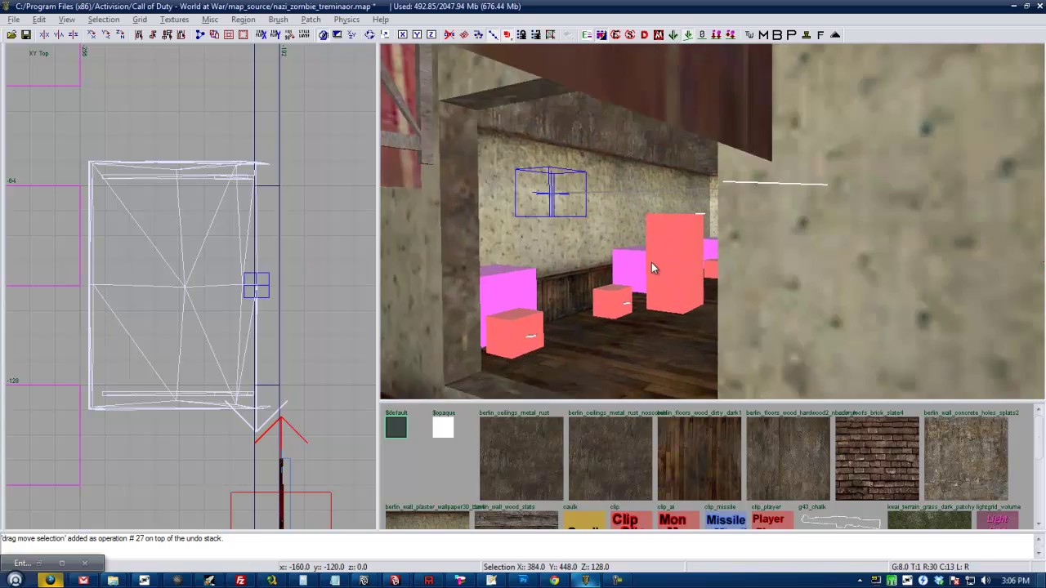
key(Left)
key(Down)
key(Down)
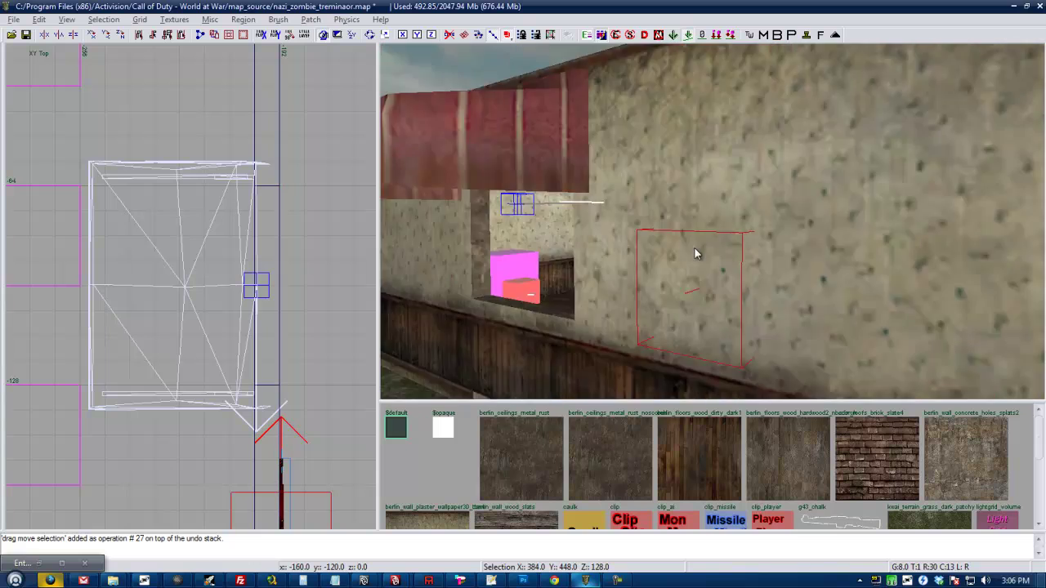
key(shift+h)
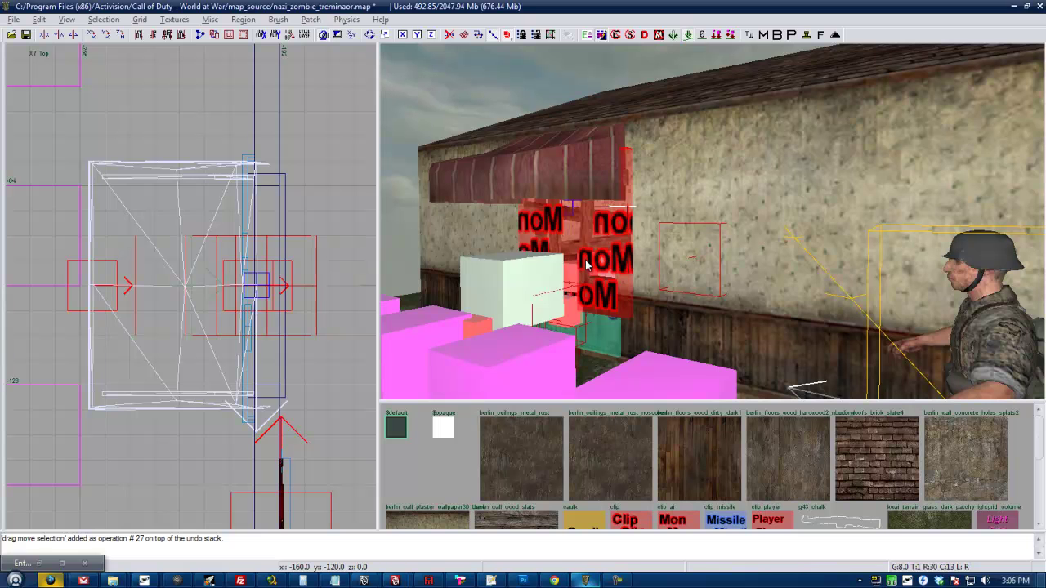
- Hide the window barricade and the volume in the opening again, and examine the awning's underside
shift+click(581, 248)
shift+click(552, 257)
key(h)
key(Up)
key(Left)
mouse_move(599, 260)
right_down()
mouse_move(596, 270)
mouse_move(582, 264)
mouse_move(609, 271)
mouse_move(606, 261)
right_up()
shift+click(573, 259)
key(h)
shift+click(606, 199)
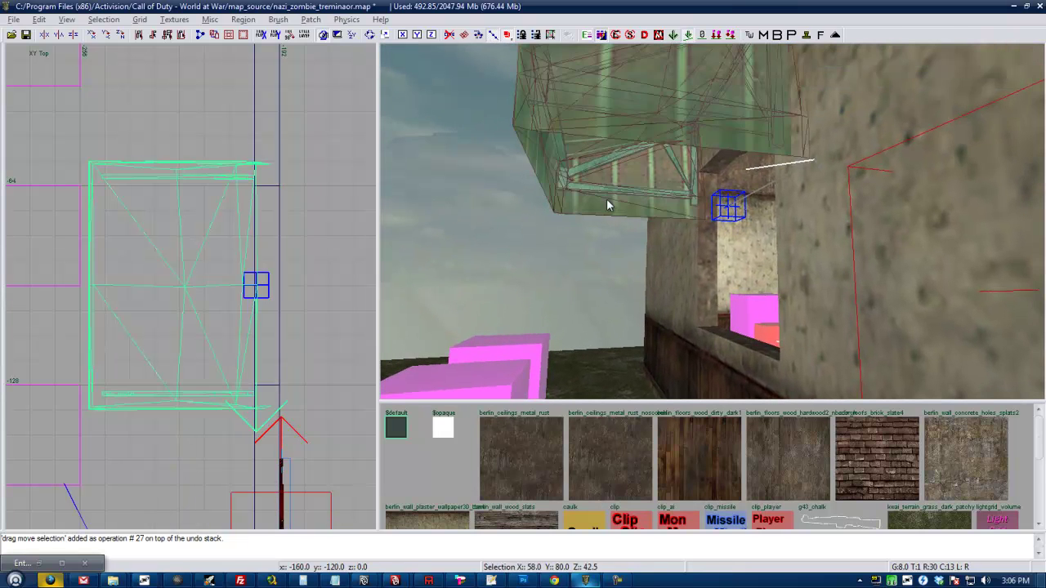
key(Escape)
- Hide the light grid volume enclosing the house and save the map
right_drag(679, 304, 689, 307)
key(a)
key(Down)
key(Down)
key(Down)
key(Down)
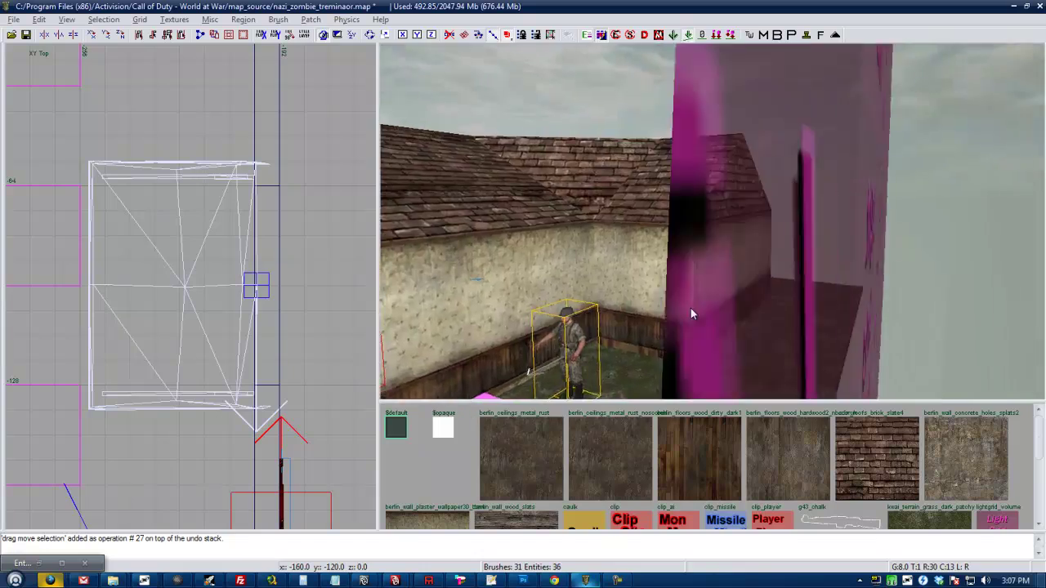
key(Down)
key(Down)
key(Down)
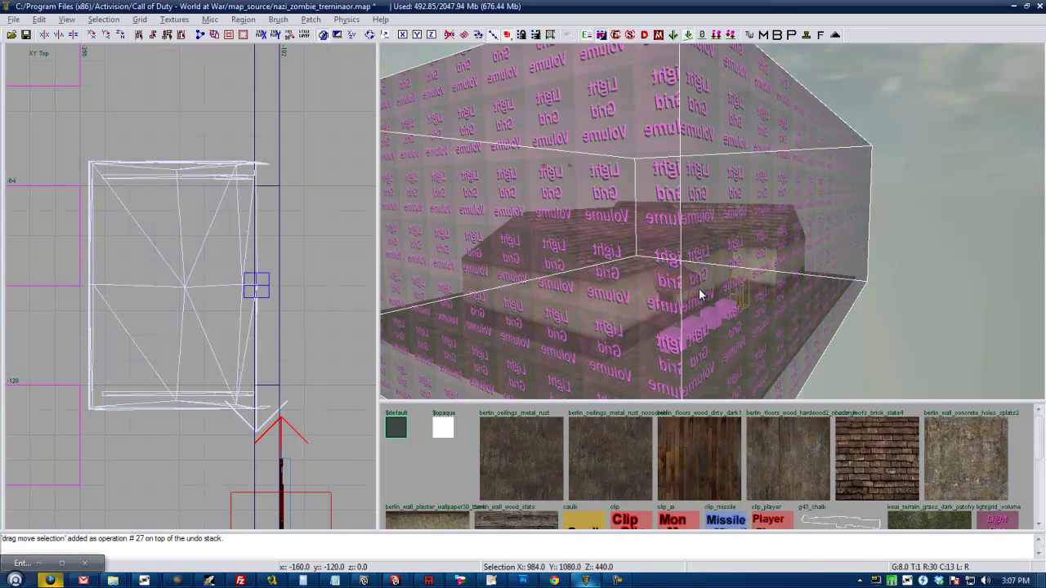
right_drag(683, 263, 681, 260)
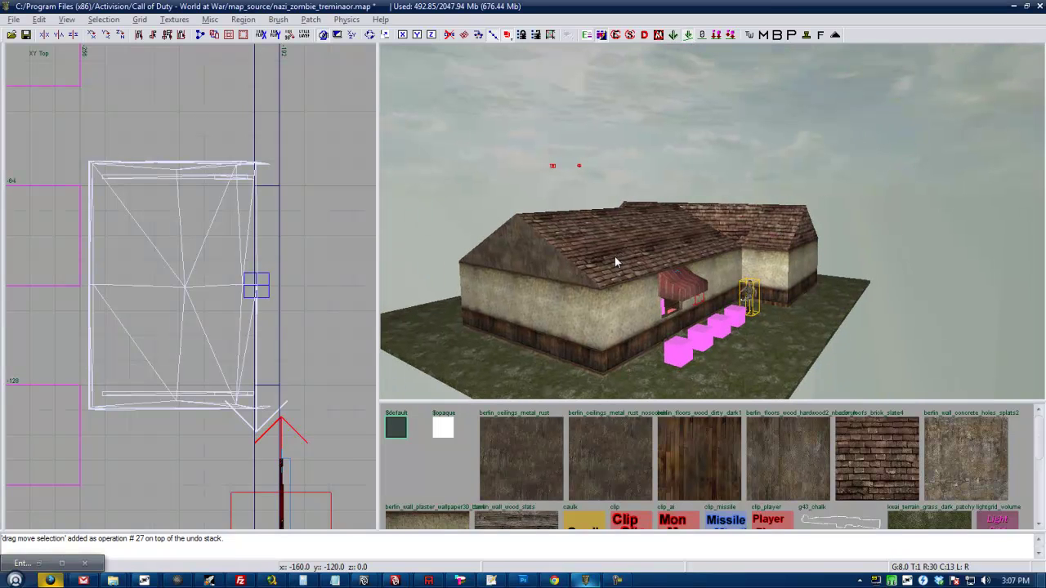
scroll(280, 268, down, 4)
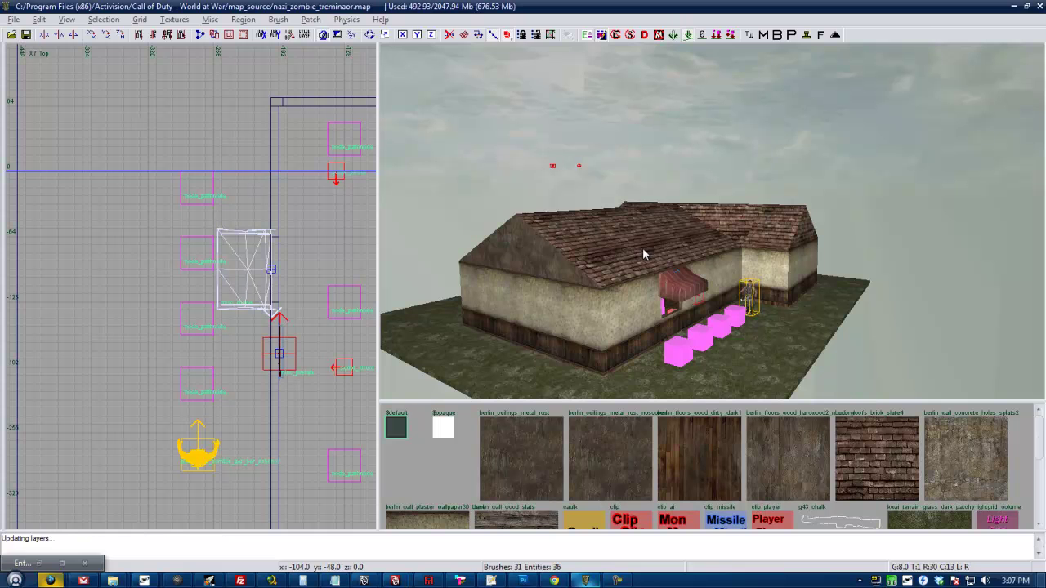
- Examine the house's roof, its interior rooms and the overall floor plan from above
key(Up)
key(Up)
key(Up)
key(Up)
key(Up)
key(Up)
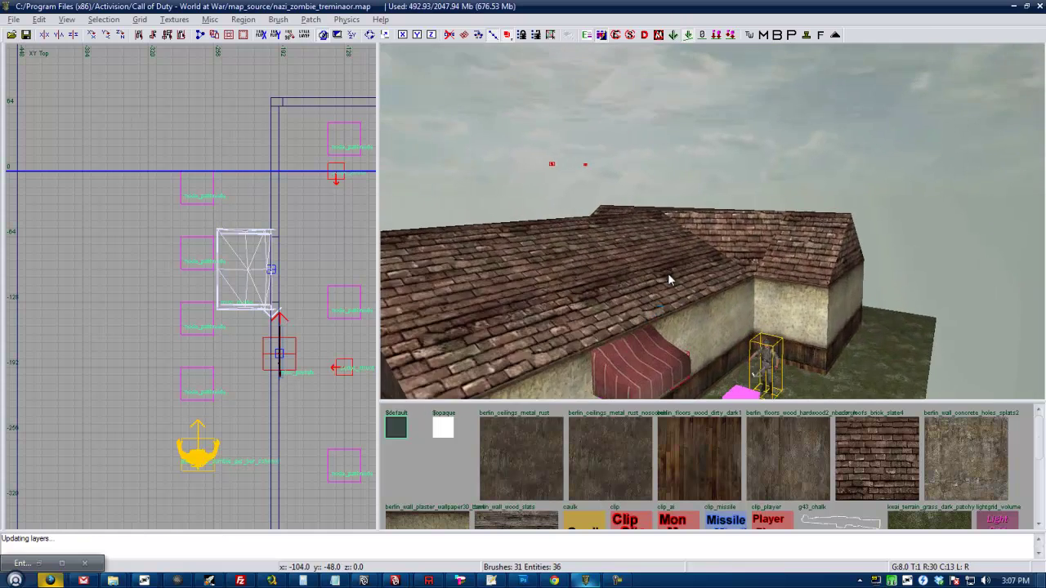
right_drag(667, 324, 726, 288)
key(Down)
key(Down)
key(Down)
key(Down)
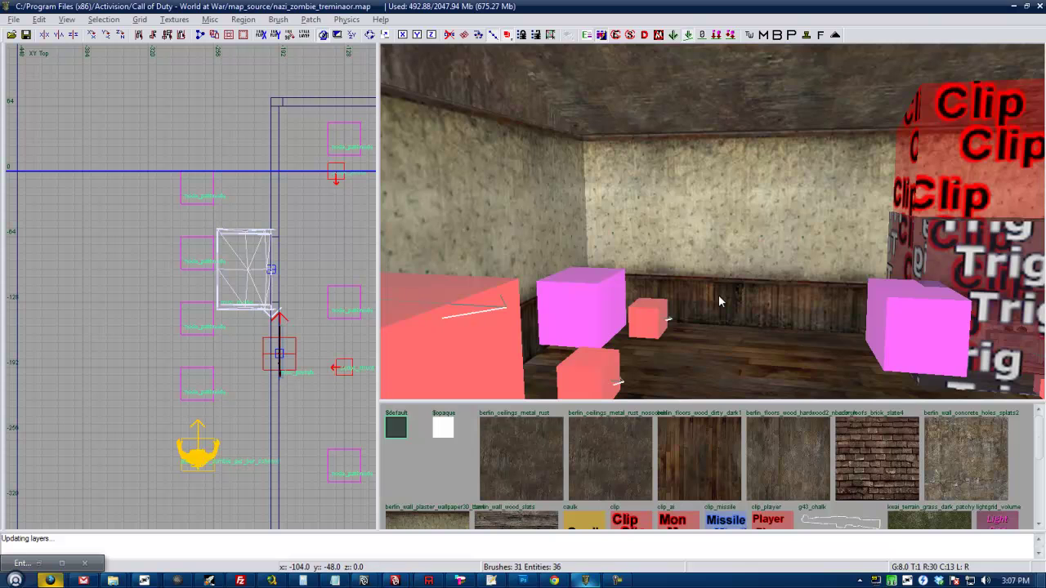
right_drag(793, 275, 773, 272)
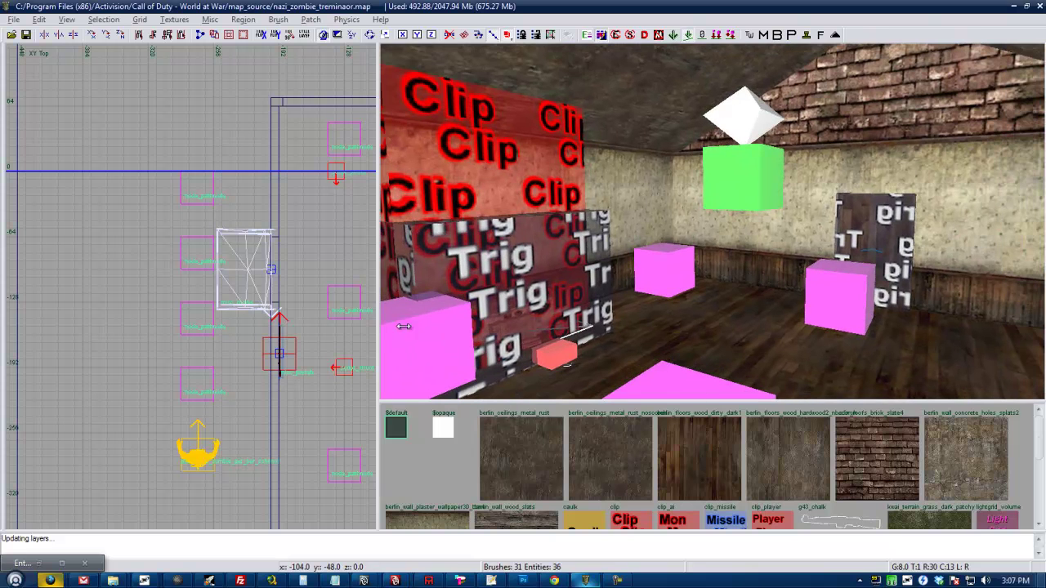
scroll(232, 282, down, 5)
right_drag(222, 277, 197, 239)
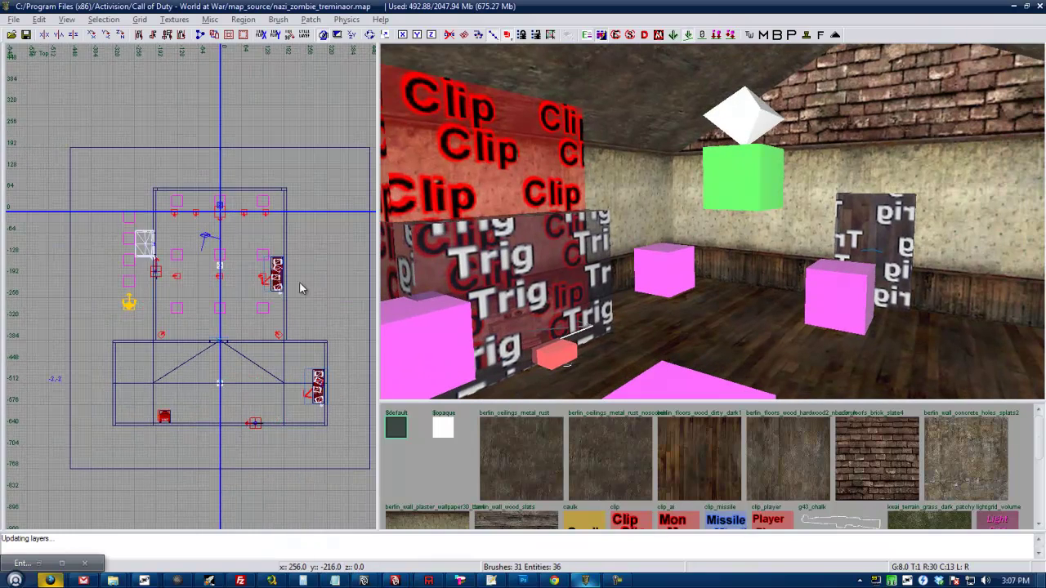
- Draw a brush over the house's central interior and stretch it through the rear section to 384 by 696 units in plan
right_drag(714, 289, 700, 316)
scroll(287, 245, up, 2)
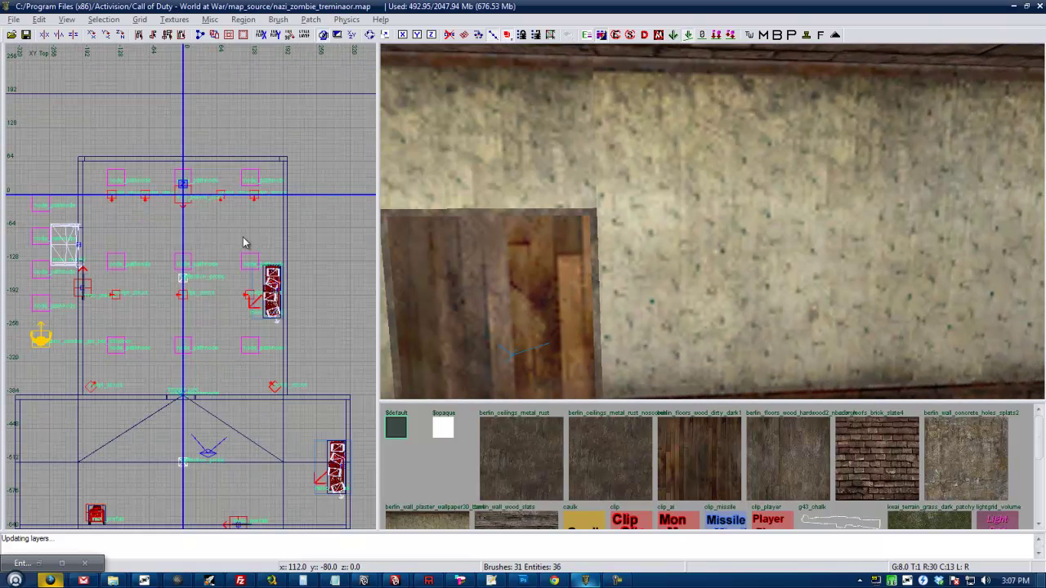
scroll(87, 172, up, 2)
mouse_move(78, 164)
mouse_down()
mouse_move(124, 201)
mouse_move(232, 342)
mouse_up()
right_drag(232, 342, 193, 271)
scroll(209, 209, down, 3)
drag(209, 202, 303, 215)
right_drag(211, 364, 289, 220)
drag(223, 265, 237, 479)
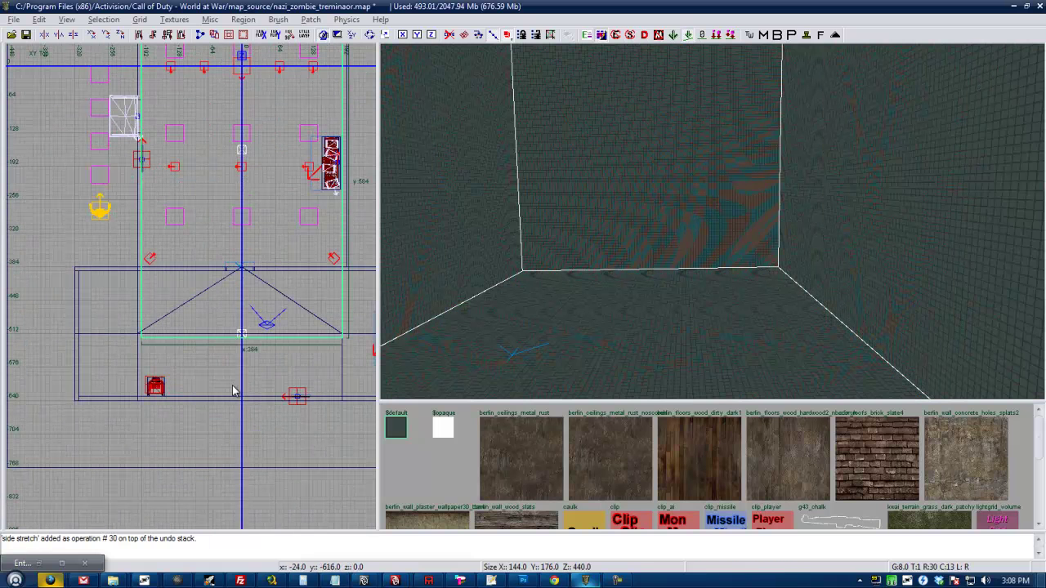
drag(233, 394, 234, 446)
- Raise the brush's lower face in the front view and lower its upper face to the wall tops for a 136-unit height
right_drag(542, 335, 539, 328)
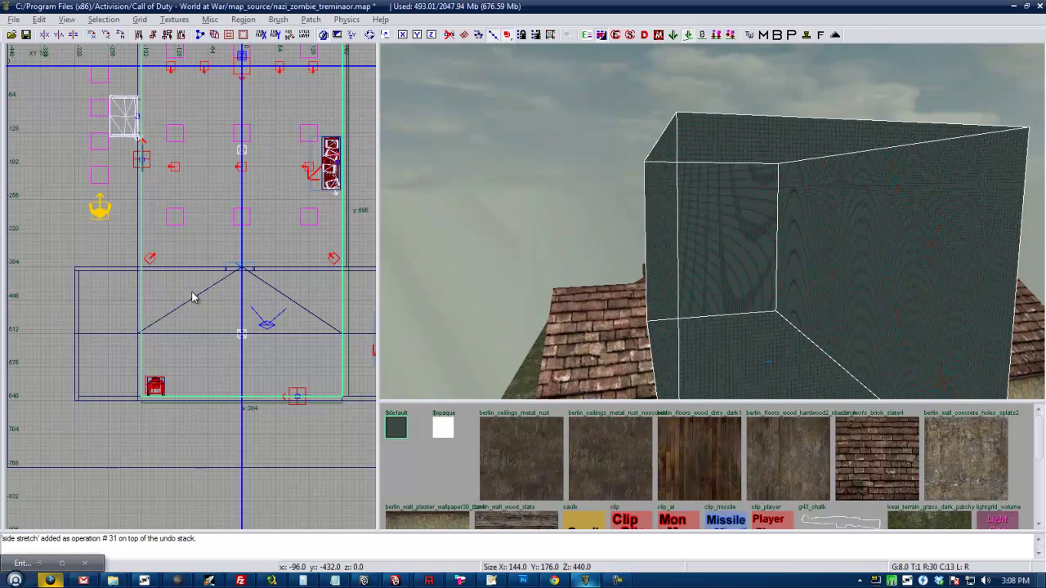
key(ctrl+Tab)
drag(184, 423, 184, 407)
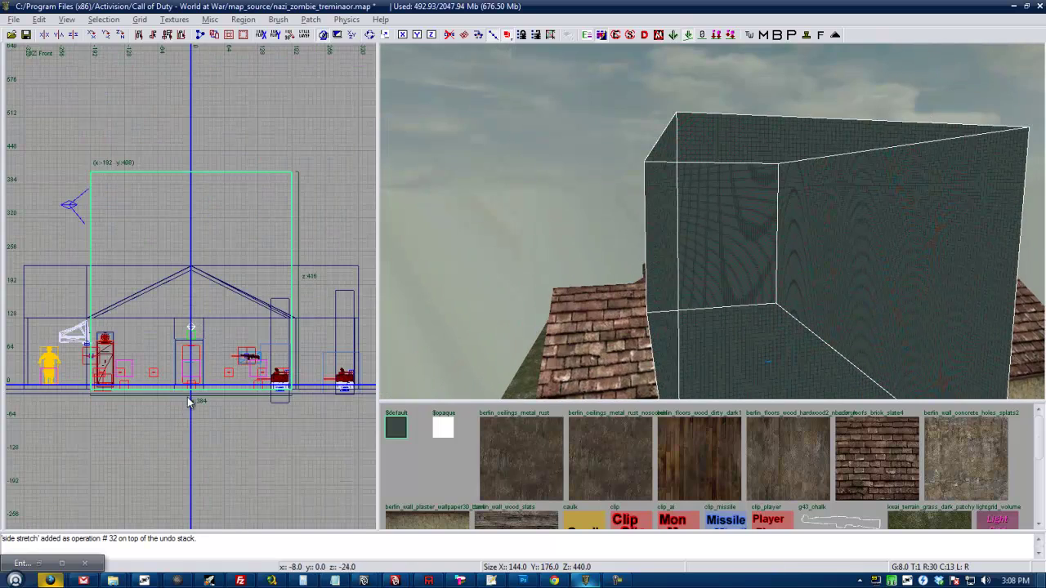
drag(194, 104, 200, 252)
mouse_move(601, 299)
right_down()
mouse_move(621, 301)
mouse_move(615, 289)
right_up()
- Convert the large interior brush into a trigger_multiple entity
right_click(201, 343)
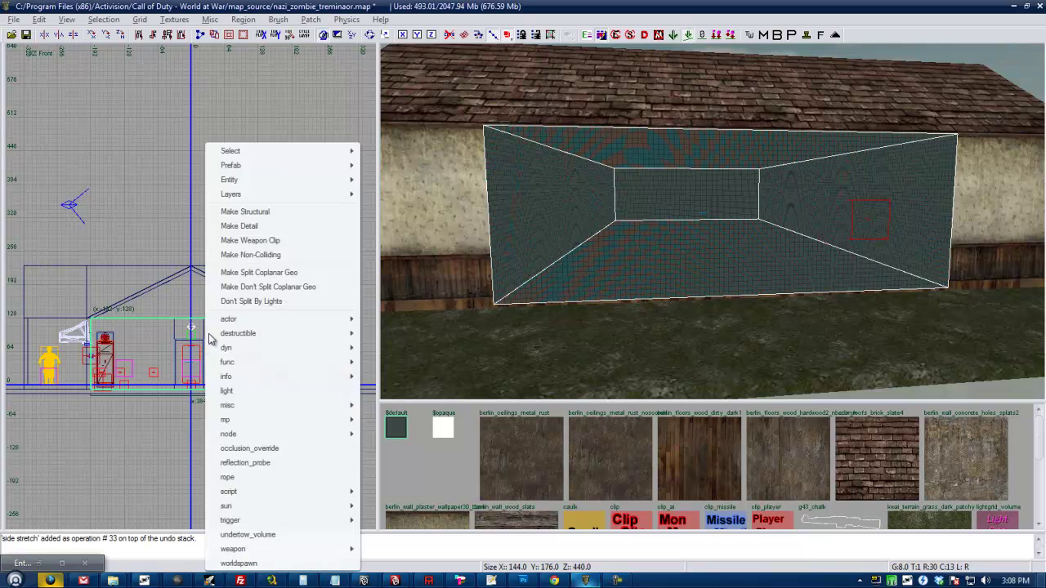
mouse_move(273, 524)
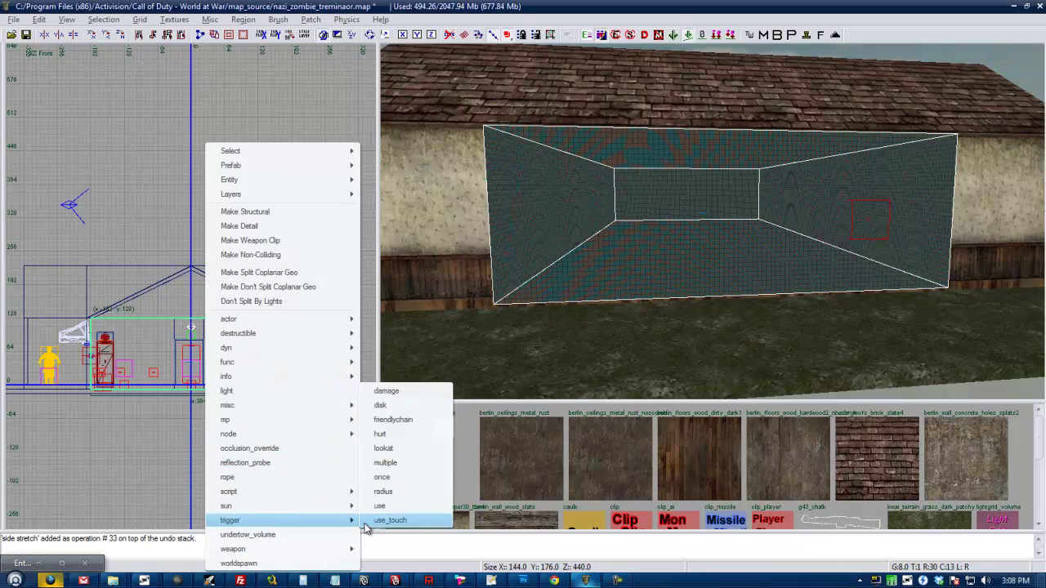
click(397, 464)
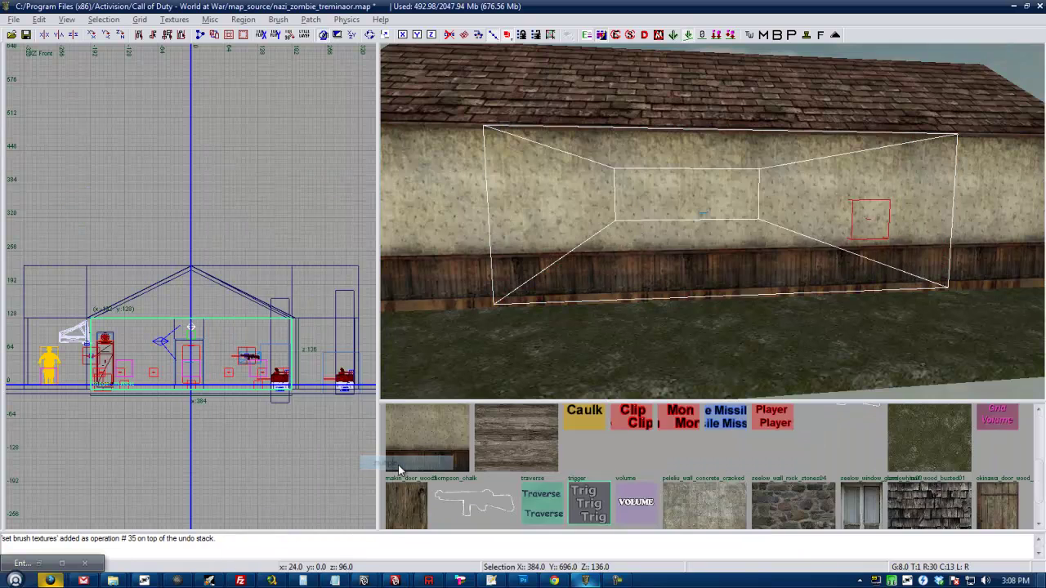
- Give the large interior trigger the key targetname with the value playable_area
key(Up)
right_drag(661, 347, 654, 354)
key(Up)
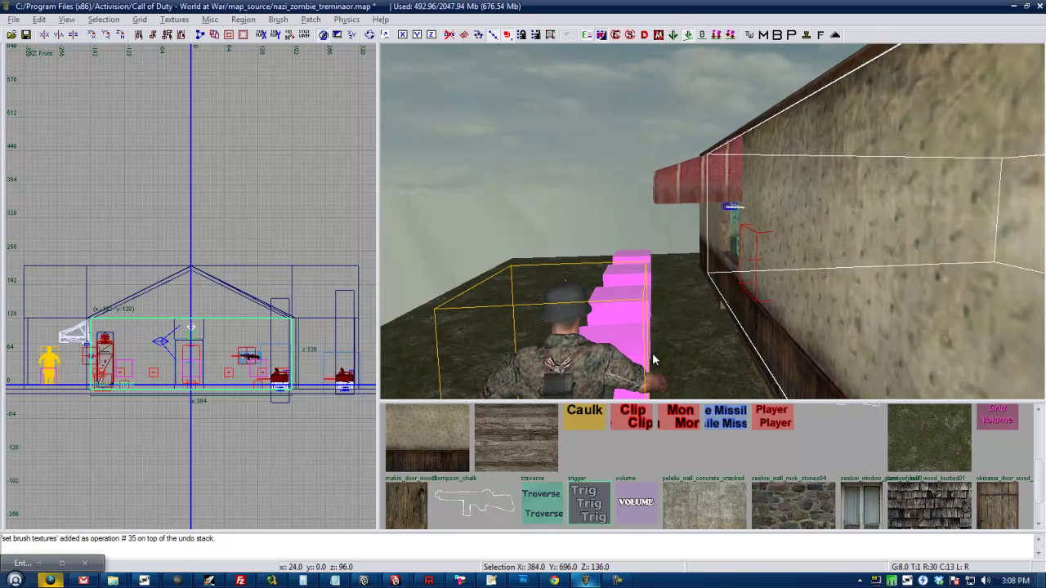
key(n)
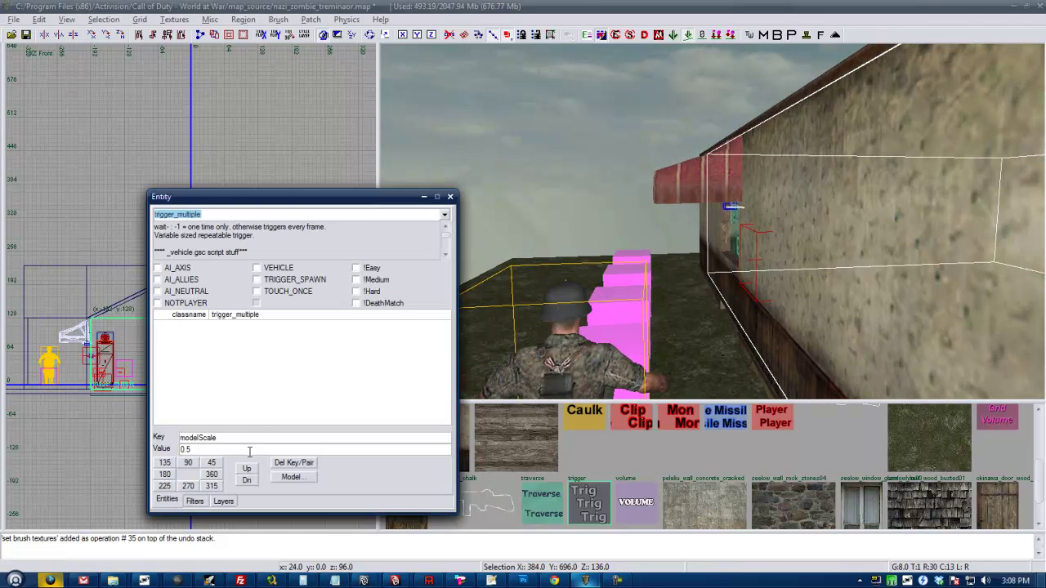
text(targetname)
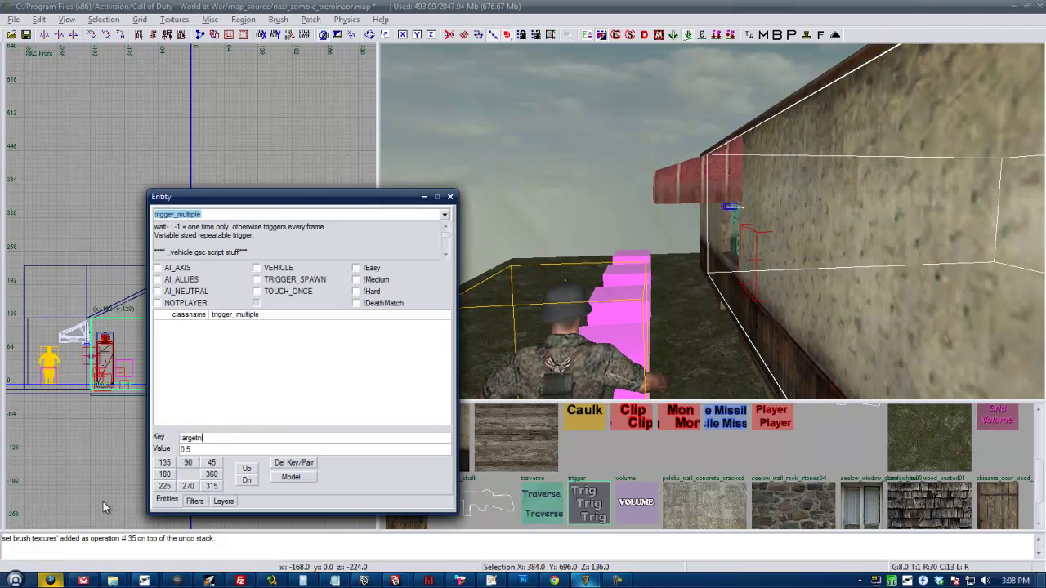
text(playable_area)
key(Return)
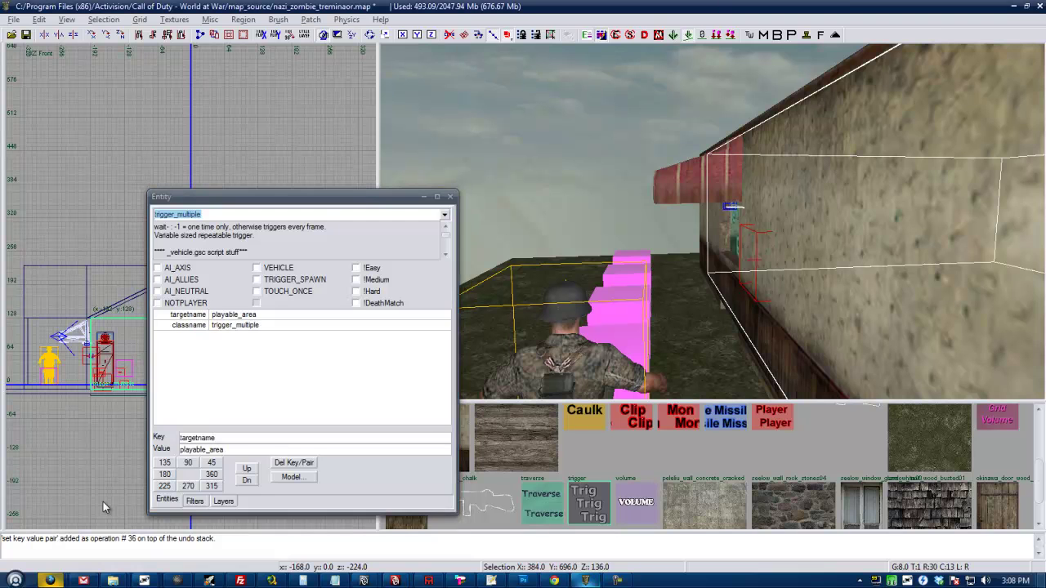
key(Escape)
right_drag(886, 283, 886, 283)
click(421, 199)
- Draw a 112 by 240 unit brush in plan inside the rear side room on the awning side of the house
shift+click(710, 229)
key(ctrl+Tab)
key(ctrl+Tab)
right_drag(194, 350, 198, 320)
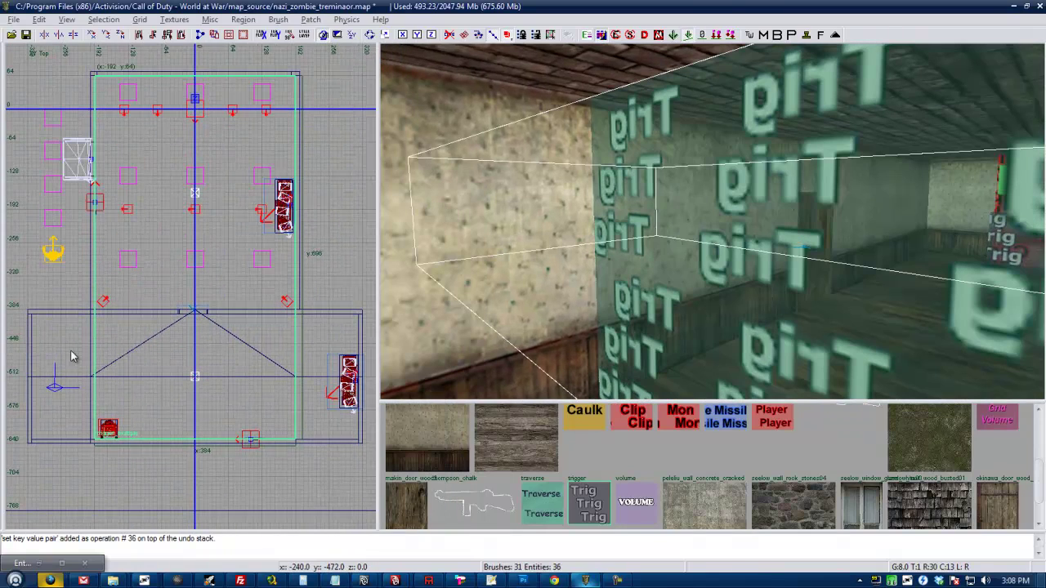
right_drag(131, 368, 206, 357)
scroll(65, 334, up, 2)
key(Escape)
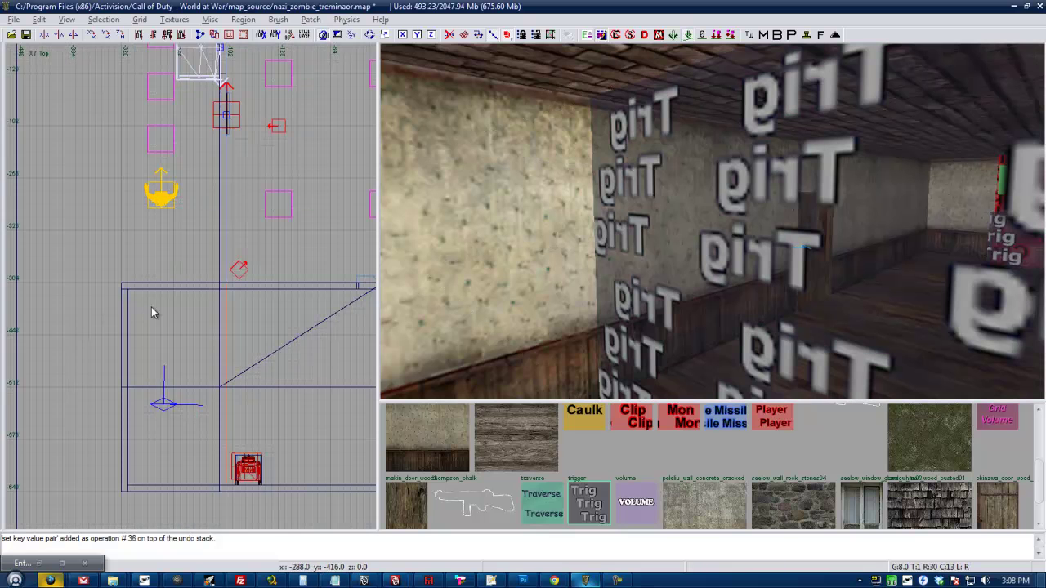
right_drag(146, 301, 132, 286)
mouse_move(115, 279)
mouse_down()
mouse_move(164, 353)
mouse_move(210, 474)
mouse_up()
right_drag(190, 373, 189, 373)
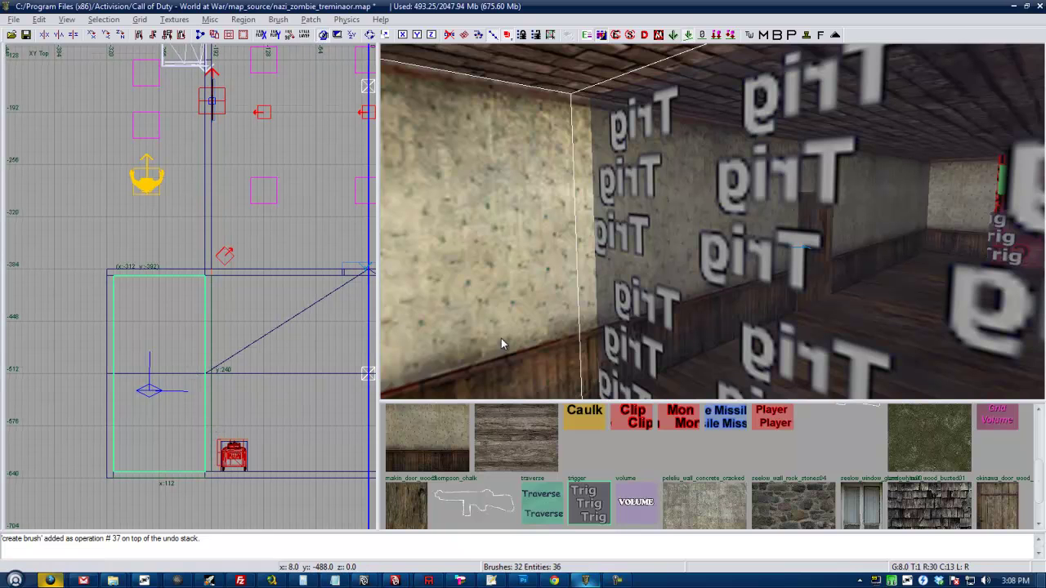
- Try to assign the targetname playable_area to the new side-room brush before converting it to a trigger
key(n)
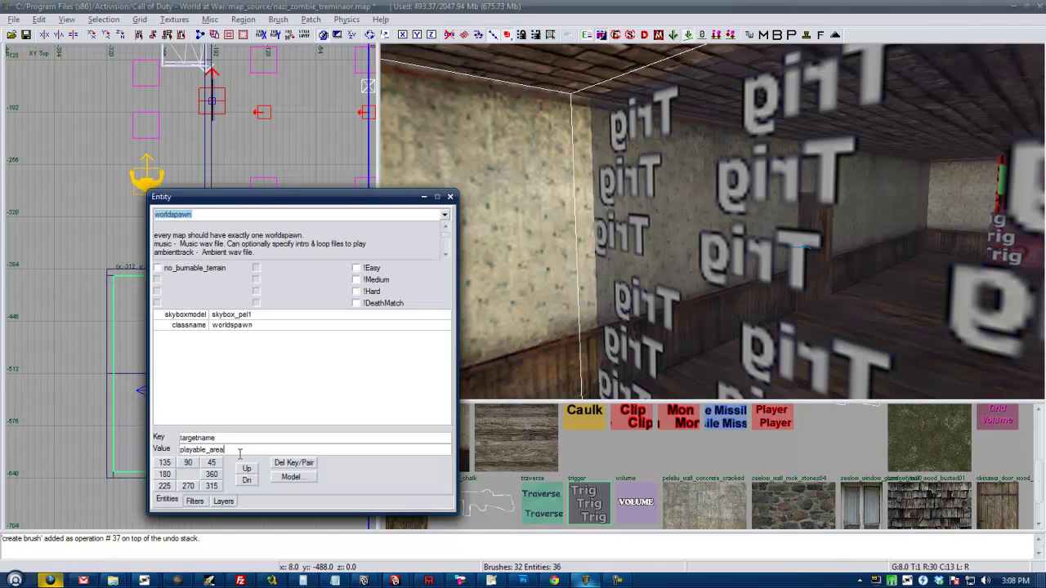
key(Return)
key(Escape)
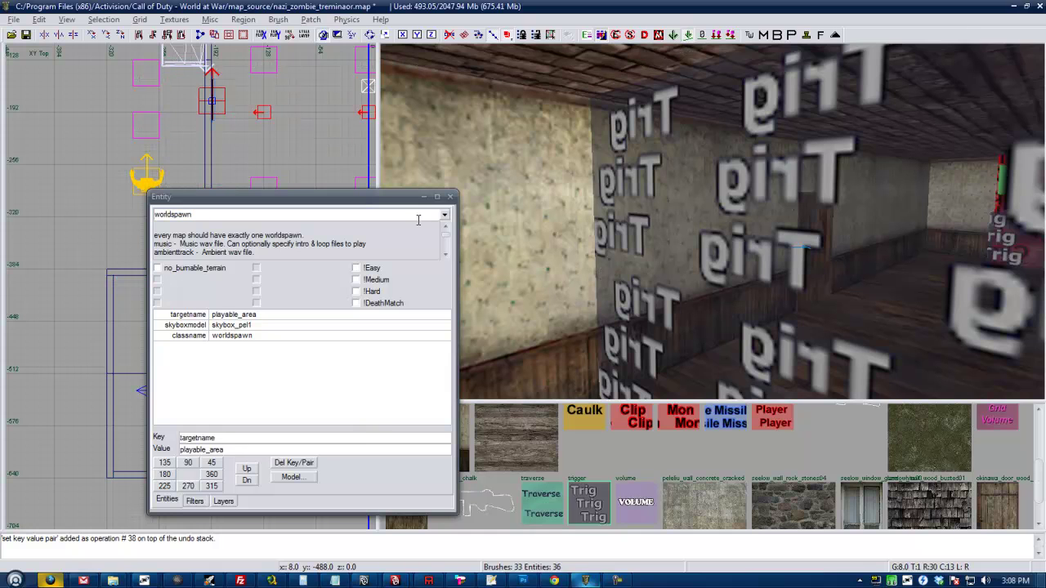
- Delete the targetname key from the worldspawn entity
click(190, 317)
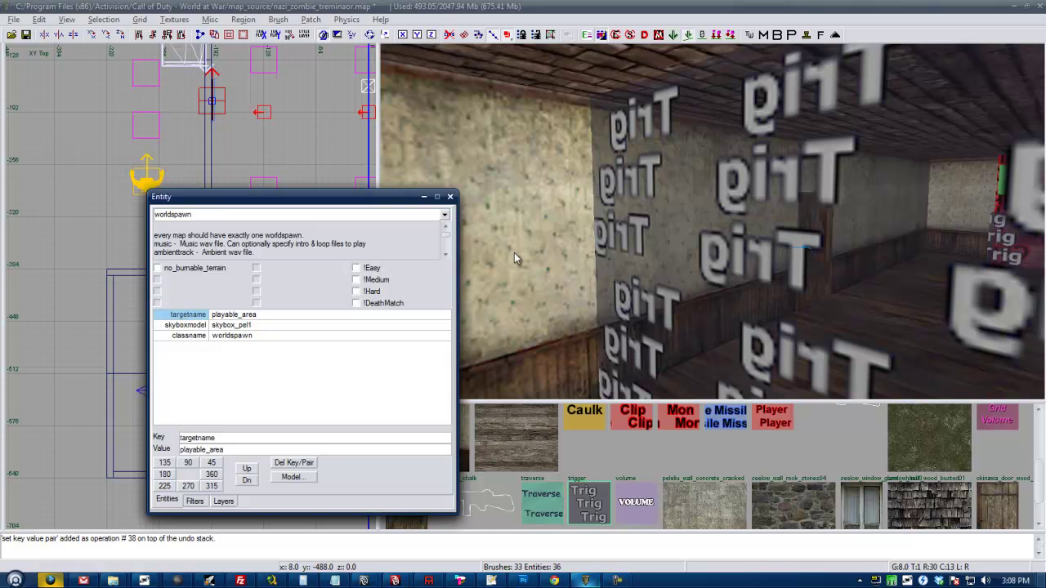
right_drag(597, 305, 597, 294)
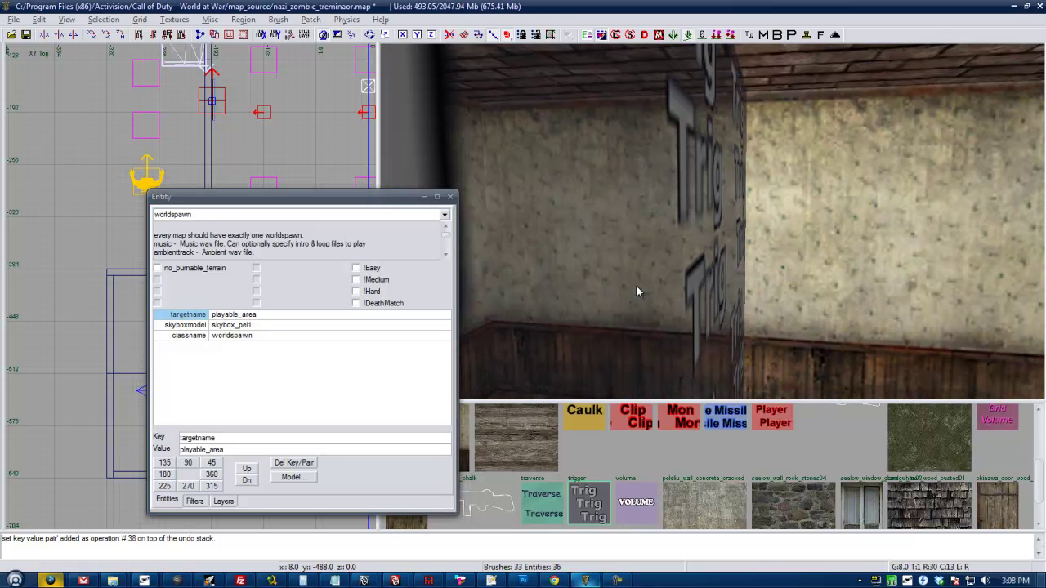
right_drag(655, 263, 654, 263)
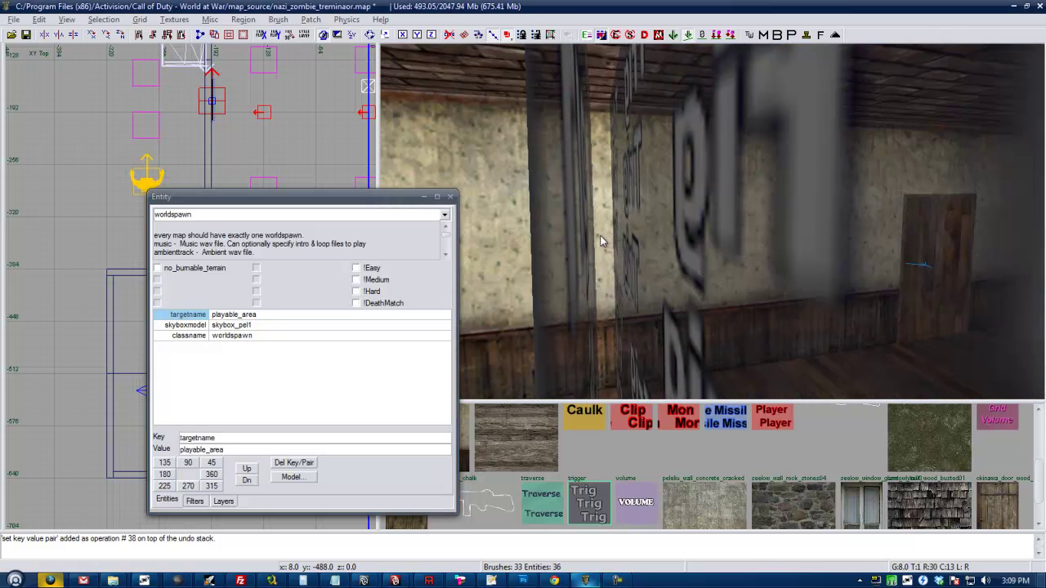
right_drag(599, 237, 599, 237)
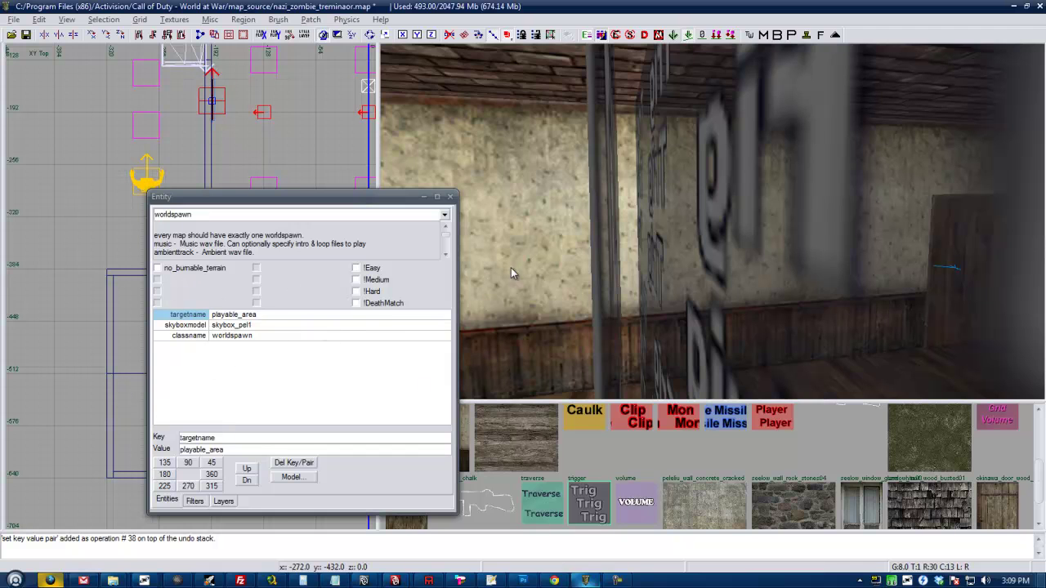
key(n)
scroll(528, 242, down, 6)
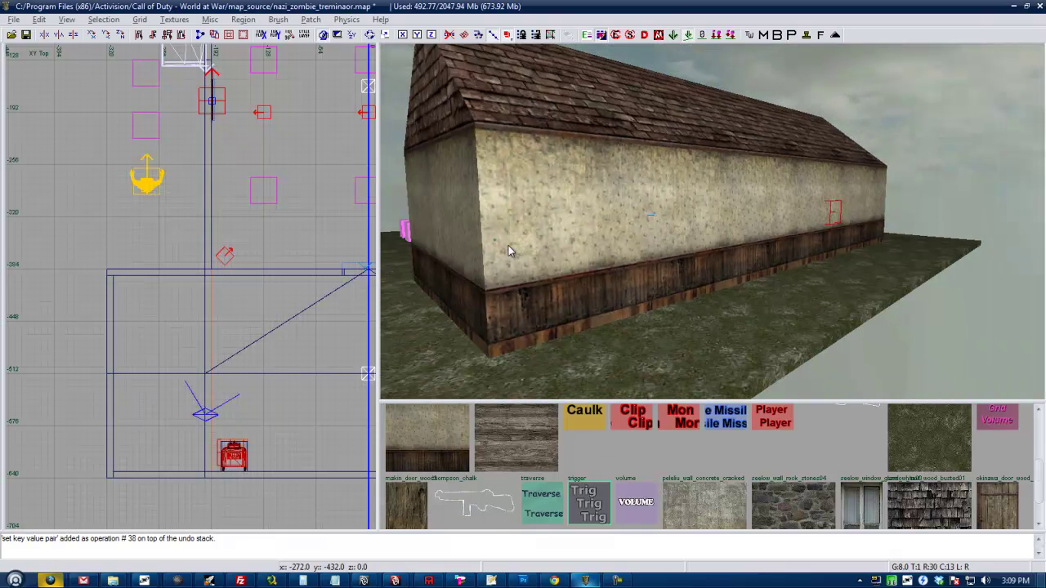
key(n)
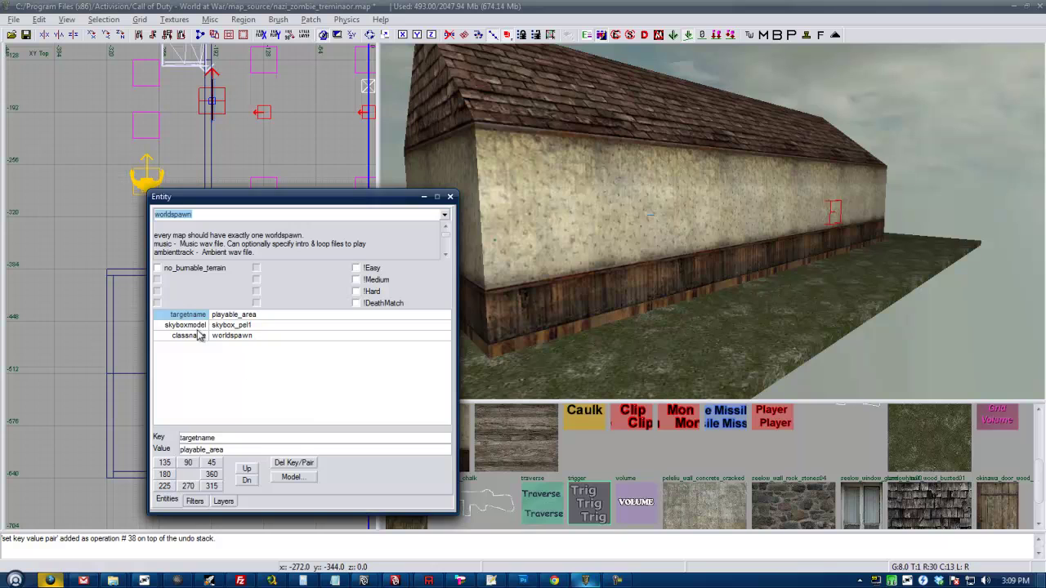
click(296, 463)
- Select the side-room brush and convert it into a trigger_multiple entity
scroll(654, 296, up, 3)
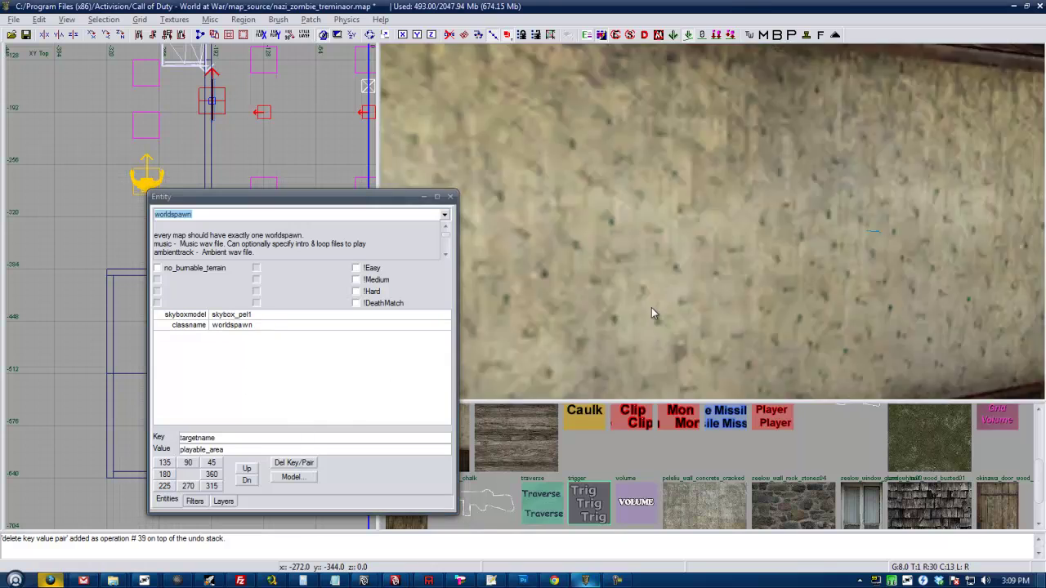
right_drag(653, 311, 732, 274)
shift+click(732, 275)
right_drag(683, 343, 778, 260)
shift+click(694, 250)
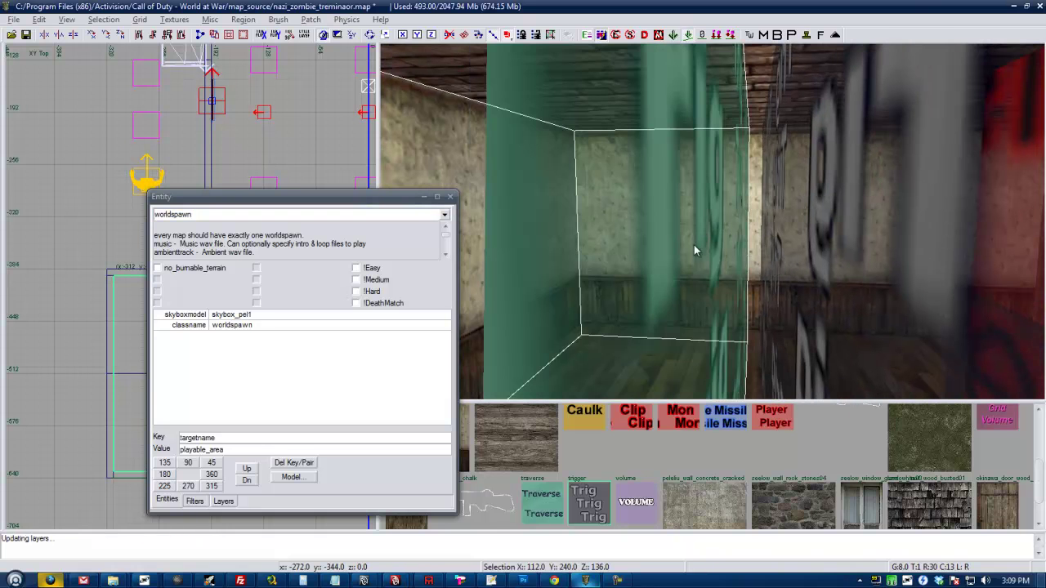
click(424, 198)
right_click(166, 310)
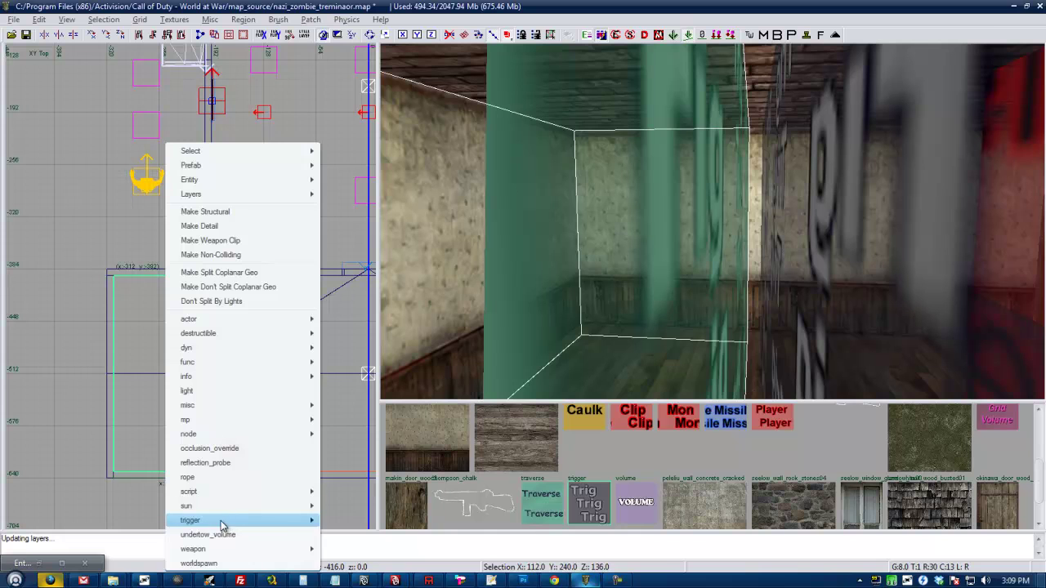
mouse_move(220, 523)
click(349, 462)
- Set the side-room trigger's targetname to playable_area
key(Escape)
shift+click(524, 260)
key(n)
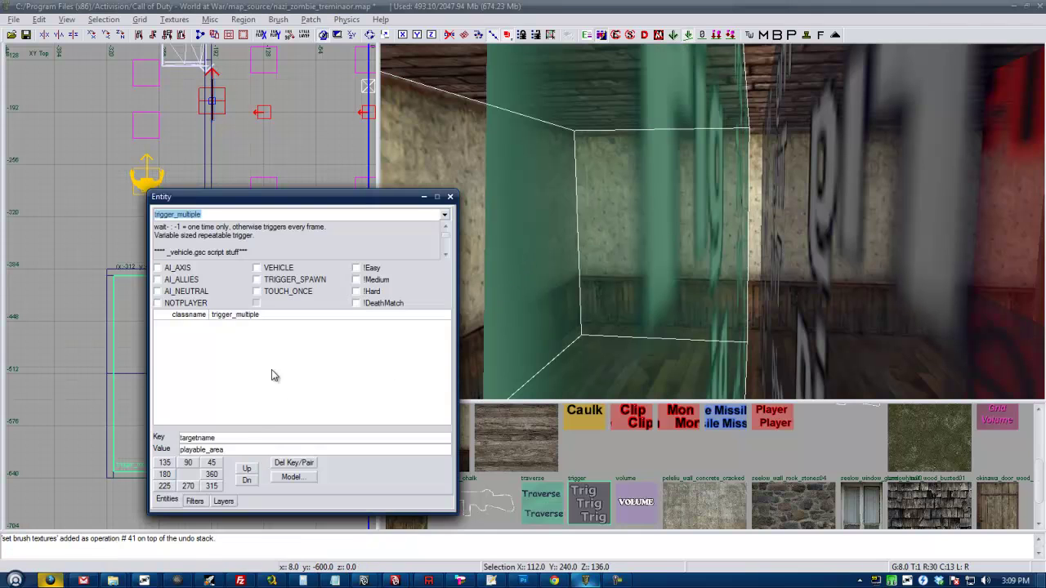
key(Return)
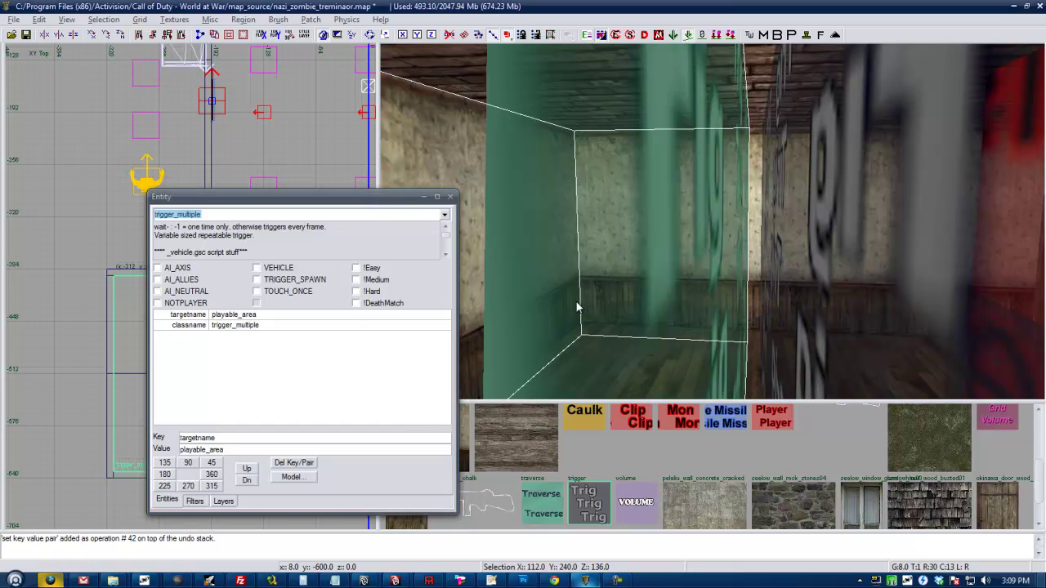
click(577, 308)
key(Escape)
- Stretch the inner side of the side-room trigger to meet the large central trigger
shift+click(609, 295)
click(425, 196)
scroll(221, 302, up, 3)
drag(219, 300, 241, 302)
key(Escape)
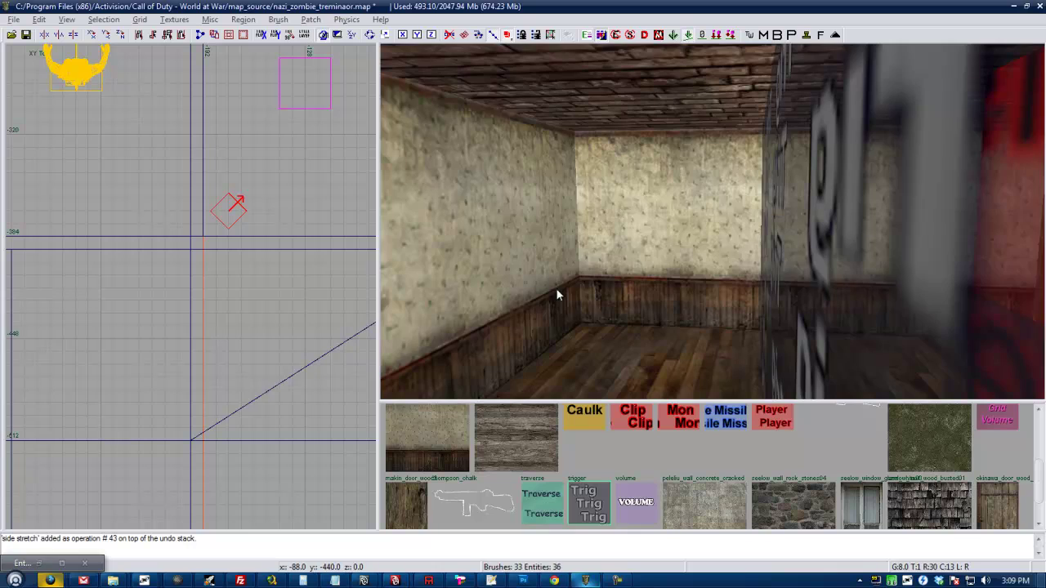
- Examine where the side-room trigger and the central trigger meet inside the house
scroll(612, 297, down, 6)
scroll(612, 297, up, 6)
scroll(619, 286, down, 2)
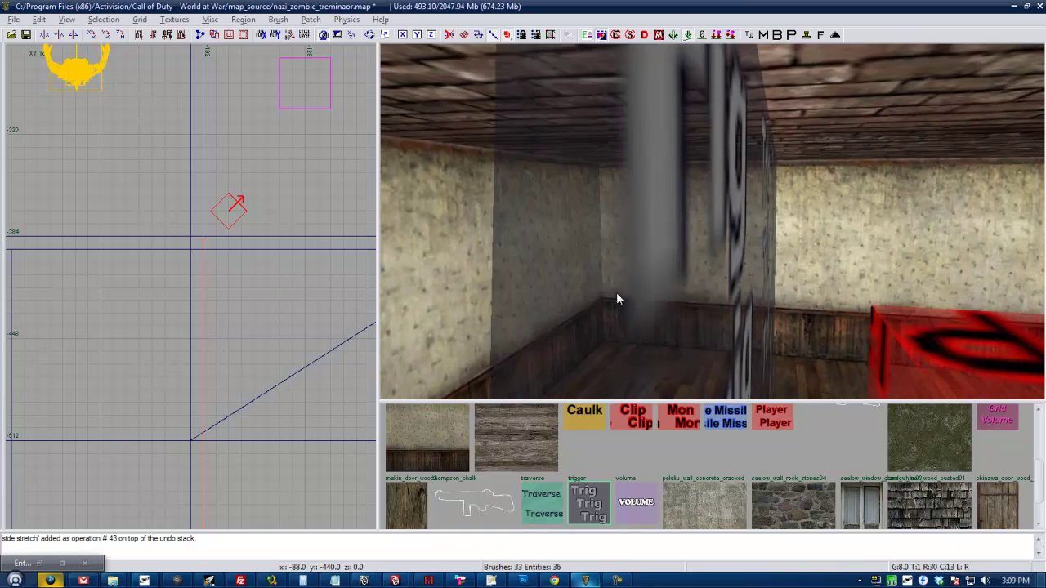
shift+click(625, 270)
scroll(627, 266, up, 2)
scroll(274, 325, down, 5)
right_drag(342, 311, 230, 292)
key(Escape)
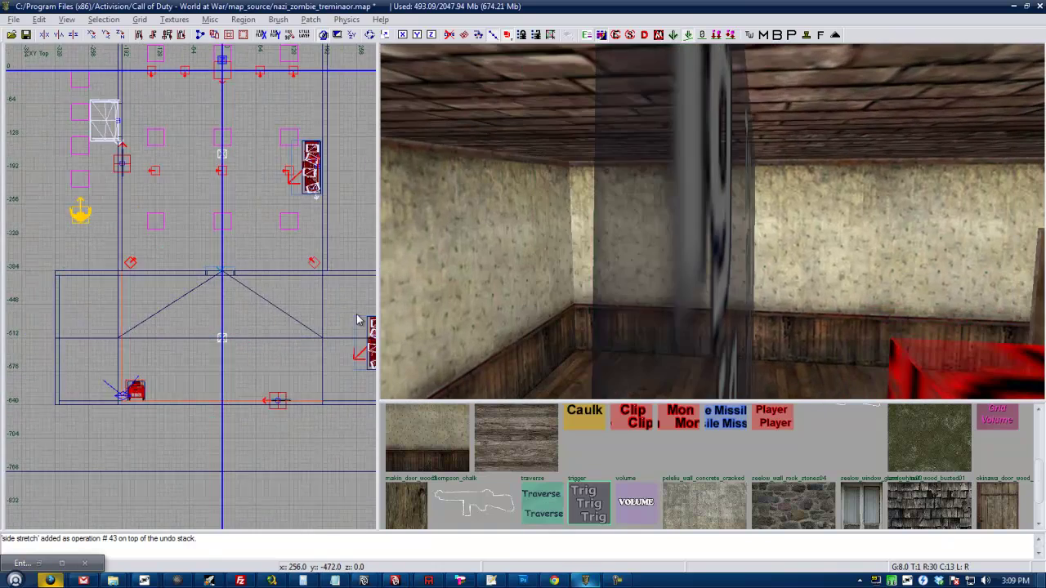
- Draw a 120 by 240 unit brush in plan filling the opposite rear side room
scroll(342, 317, up, 3)
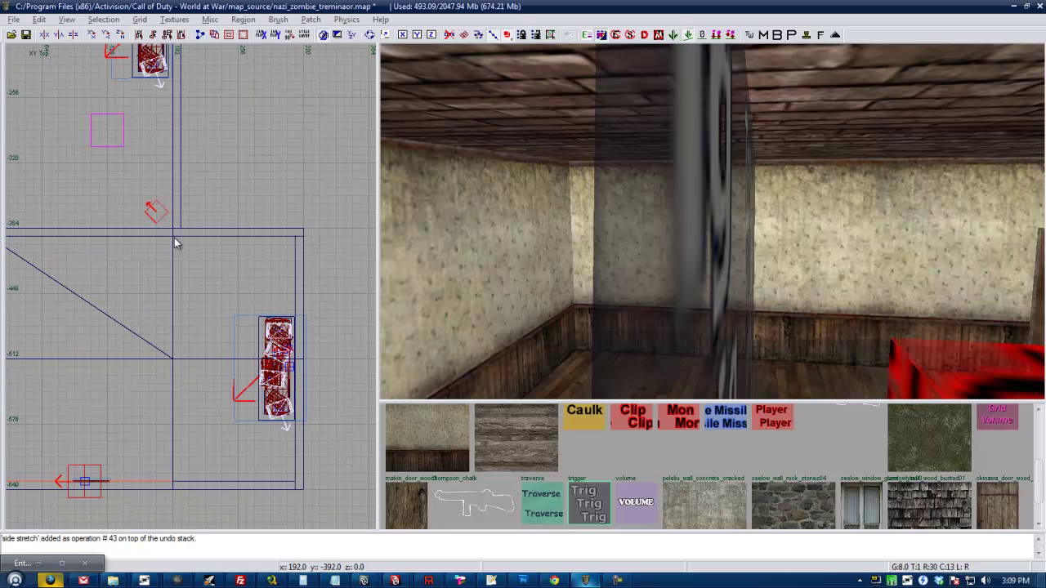
mouse_move(173, 238)
mouse_down()
mouse_move(238, 394)
mouse_move(296, 482)
mouse_up()
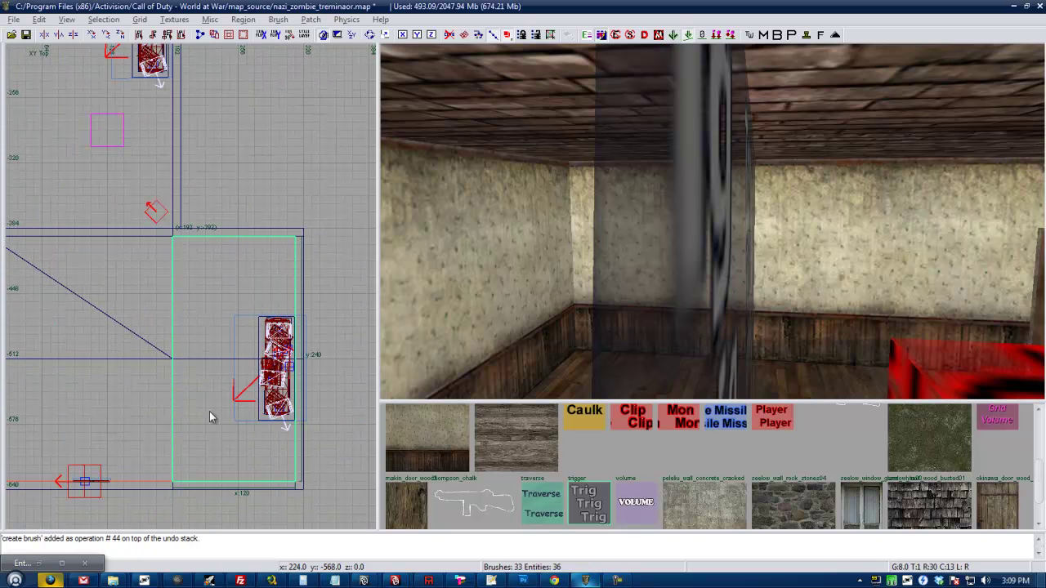
key(n)
key(n)
key(Escape)
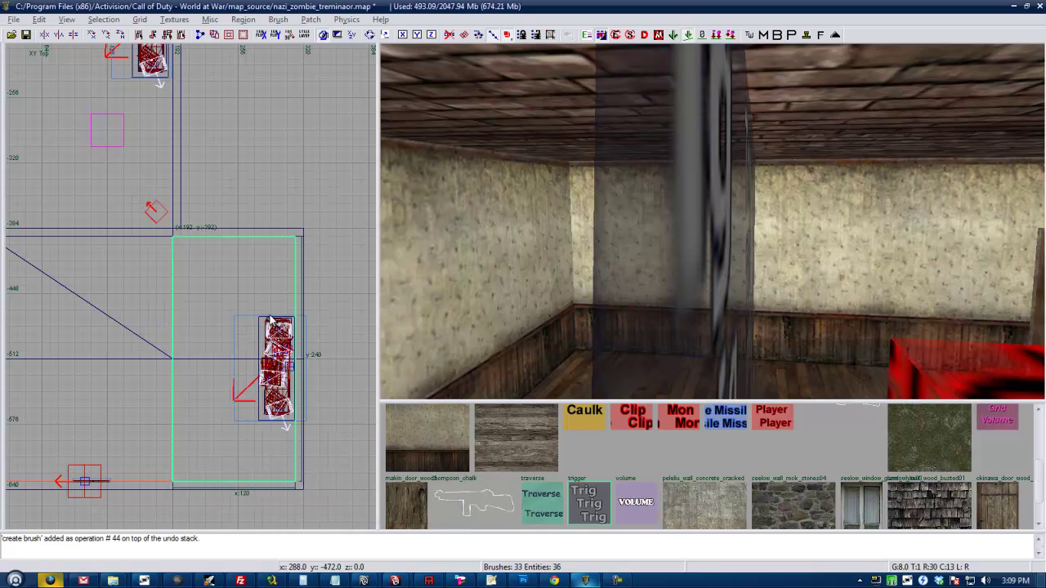
- Convert the second side-room brush into a trigger_multiple and set its targetname to playable_area
right_click(270, 324)
mouse_move(351, 518)
click(438, 462)
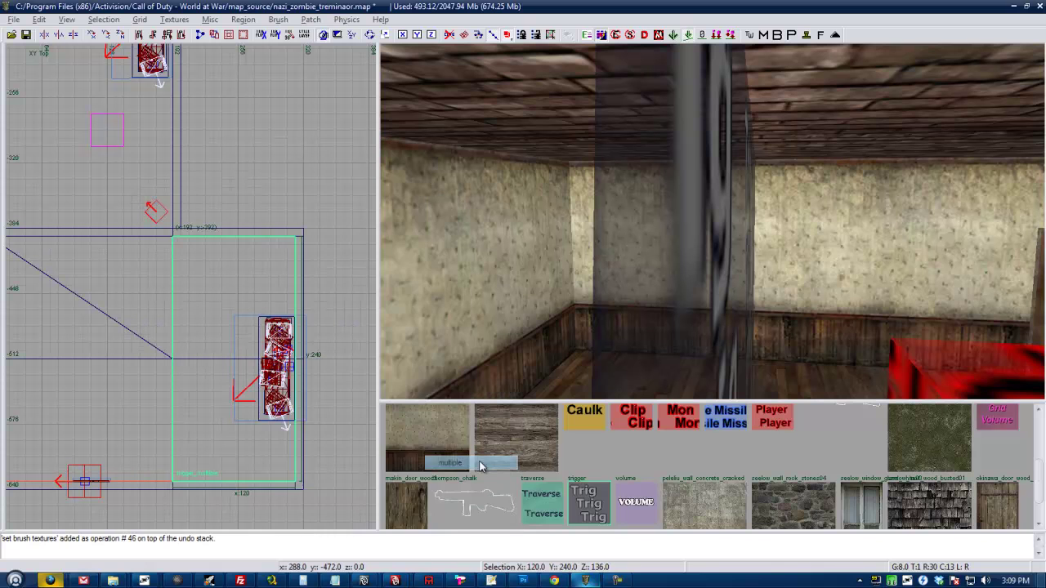
key(n)
key(Return)
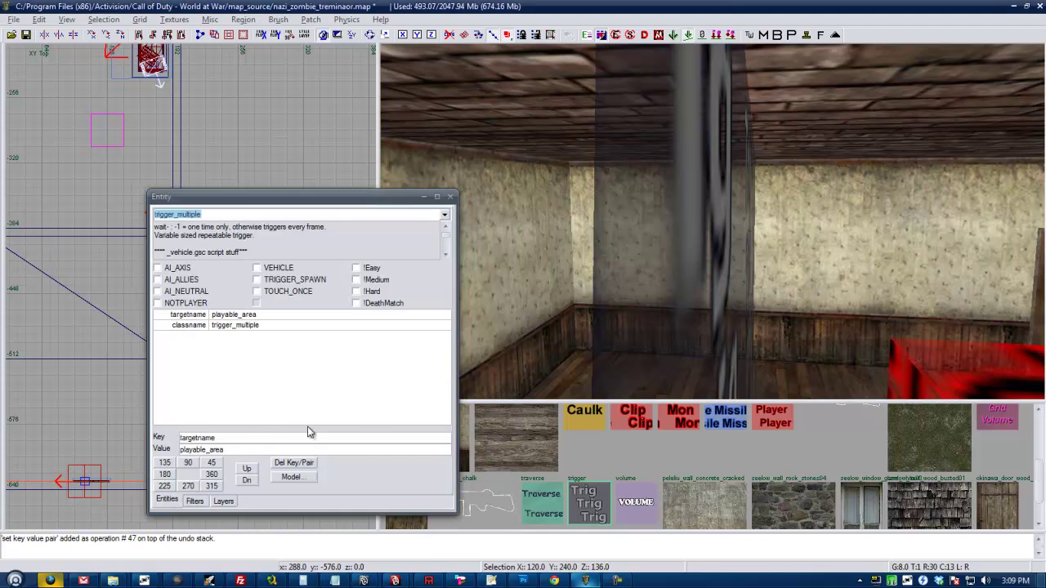
key(Escape)
mouse_move(615, 291)
right_down()
mouse_move(634, 313)
mouse_move(626, 321)
mouse_move(624, 312)
right_up()
key(Escape)
key(Left)
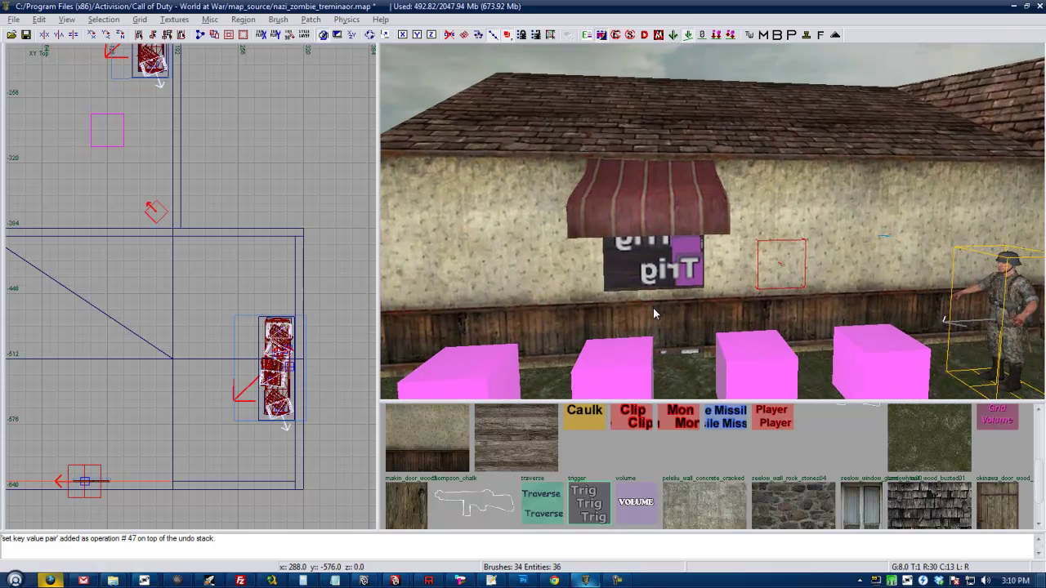